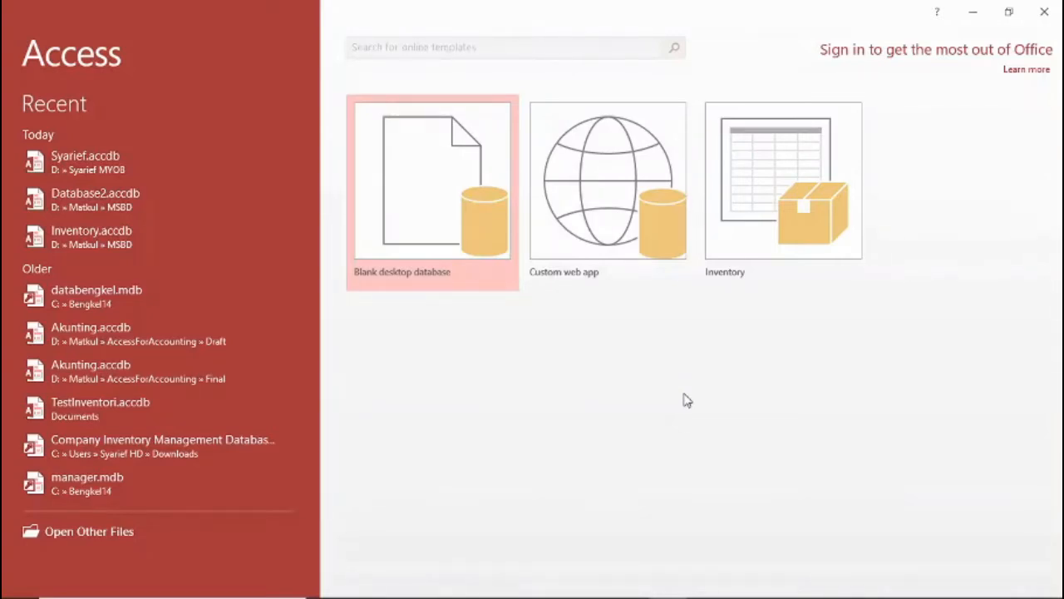
Review the table definitions in the Word document Kamus Data.docx, and return to Access.
{"action": "mouse_move", "coordinate": [640, 592]}
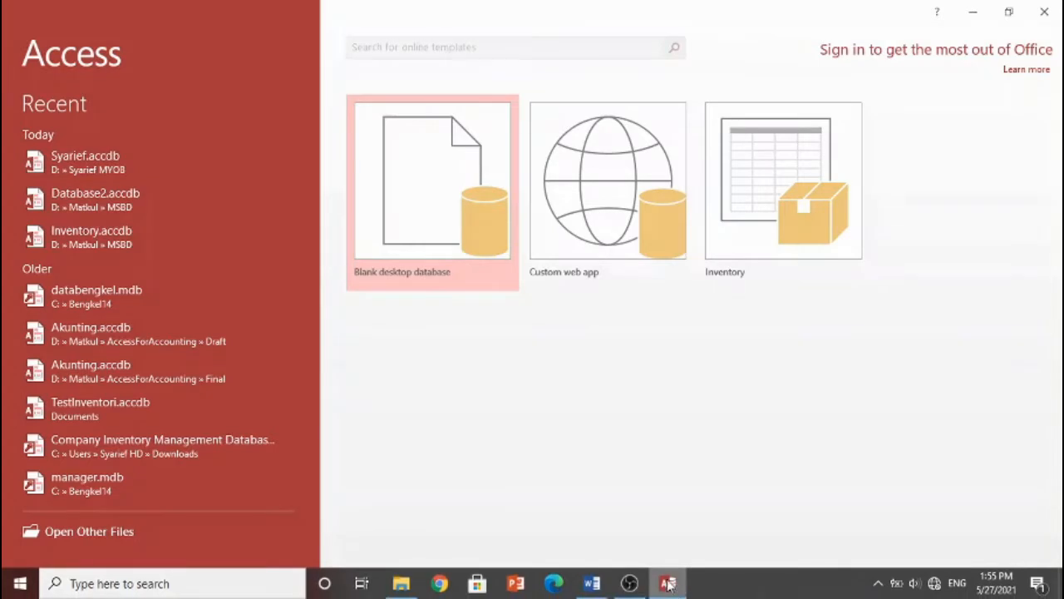
{"action": "left_click", "coordinate": [604, 584]}
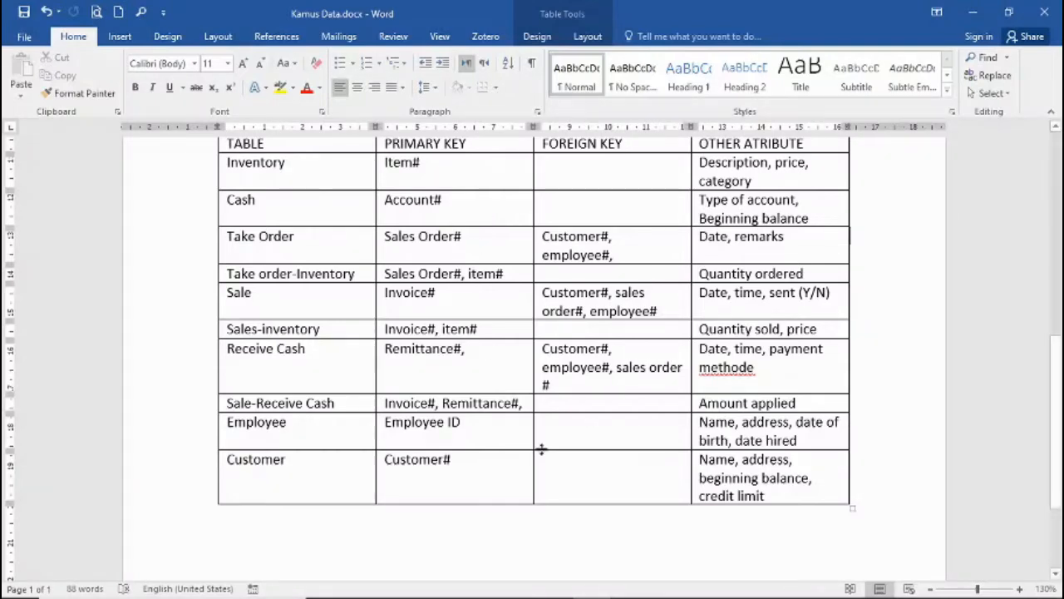
{"action": "mouse_move", "coordinate": [629, 584]}
{"action": "left_click", "coordinate": [667, 583]}
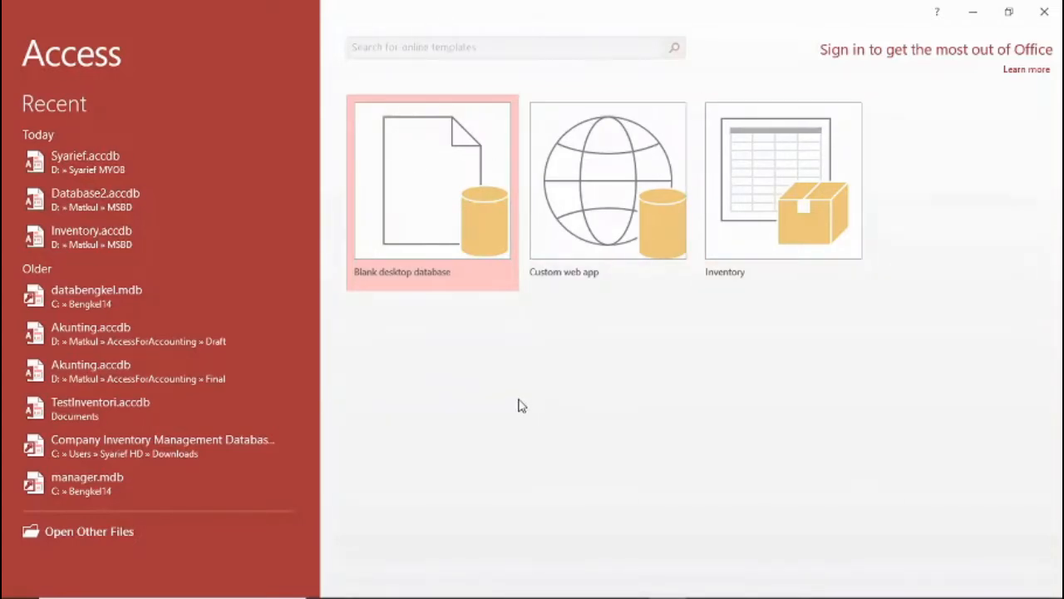
Start a blank desktop database and choose the MYOB folder on DATA (D:) as its save location.
{"action": "left_click", "coordinate": [420, 218]}
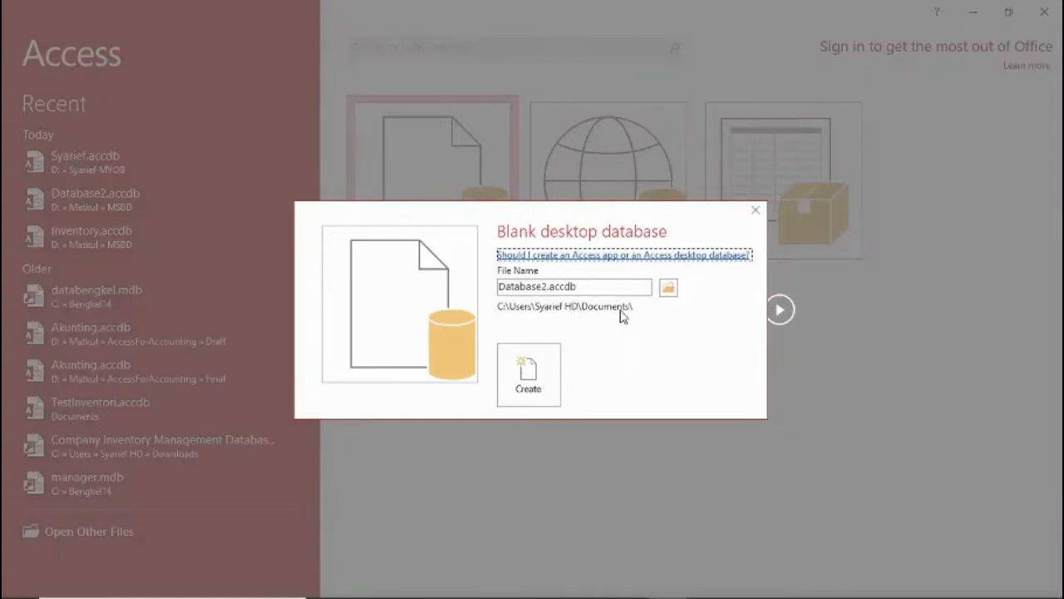
{"action": "left_click", "coordinate": [673, 291]}
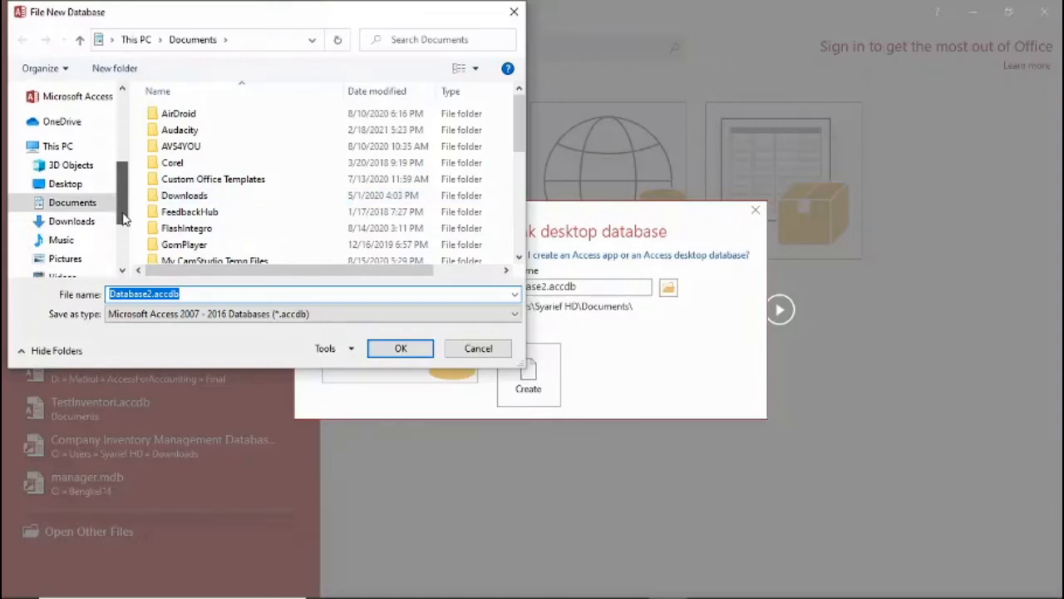
{"action": "scroll", "coordinate": [120, 214], "scroll_direction": "down", "scroll_amount": 2}
{"action": "scroll", "coordinate": [120, 214], "scroll_direction": "down", "scroll_amount": 2}
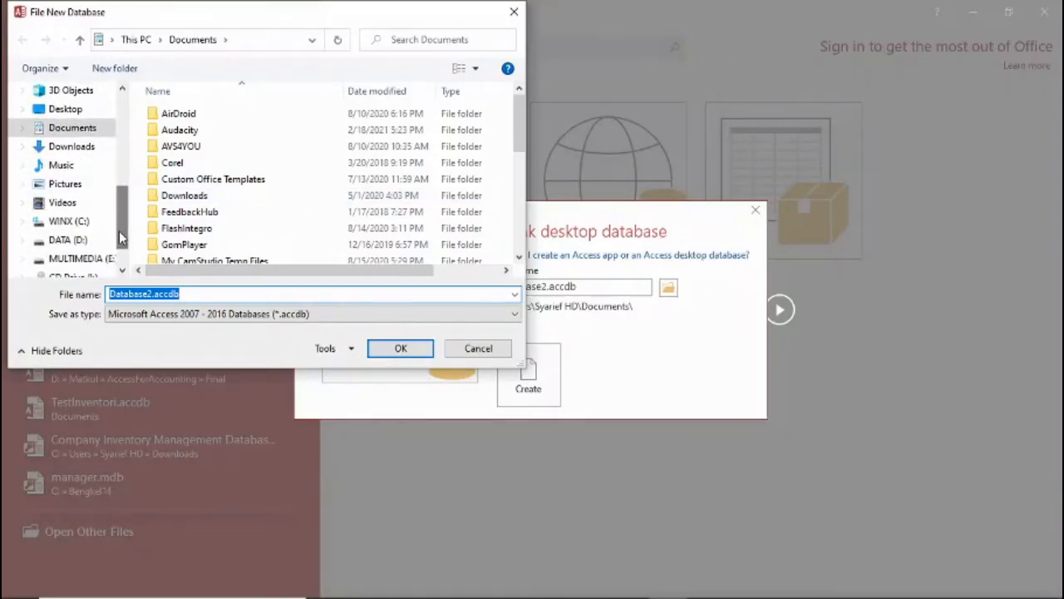
{"action": "left_click", "coordinate": [78, 239]}
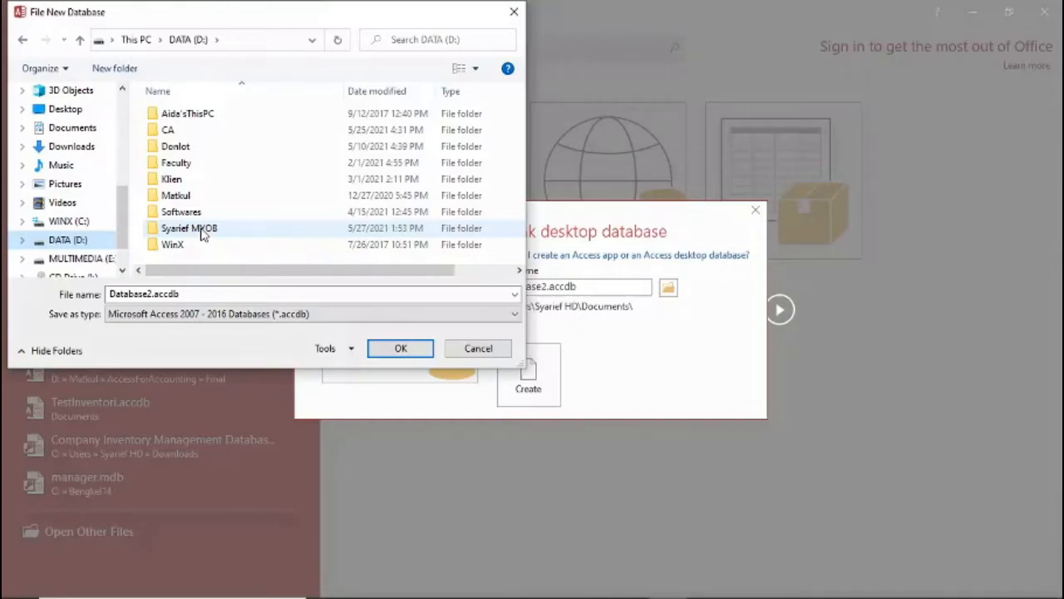
{"action": "double_click", "coordinate": [202, 235]}
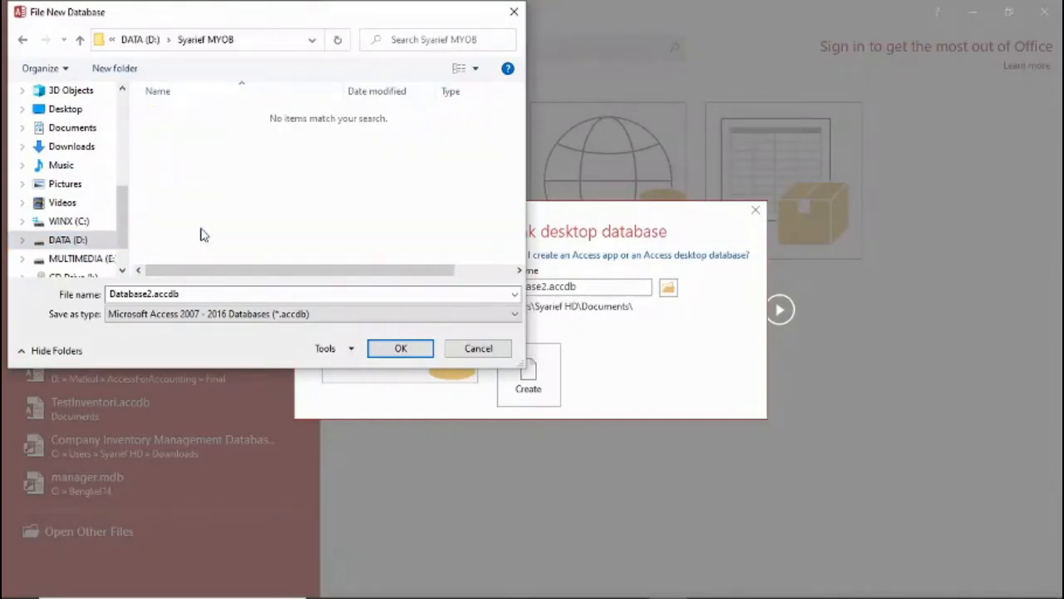
Name the database file with the owner's first name, keeping the .accdb extension, and create the database.
{"action": "double_click", "coordinate": [197, 292]}
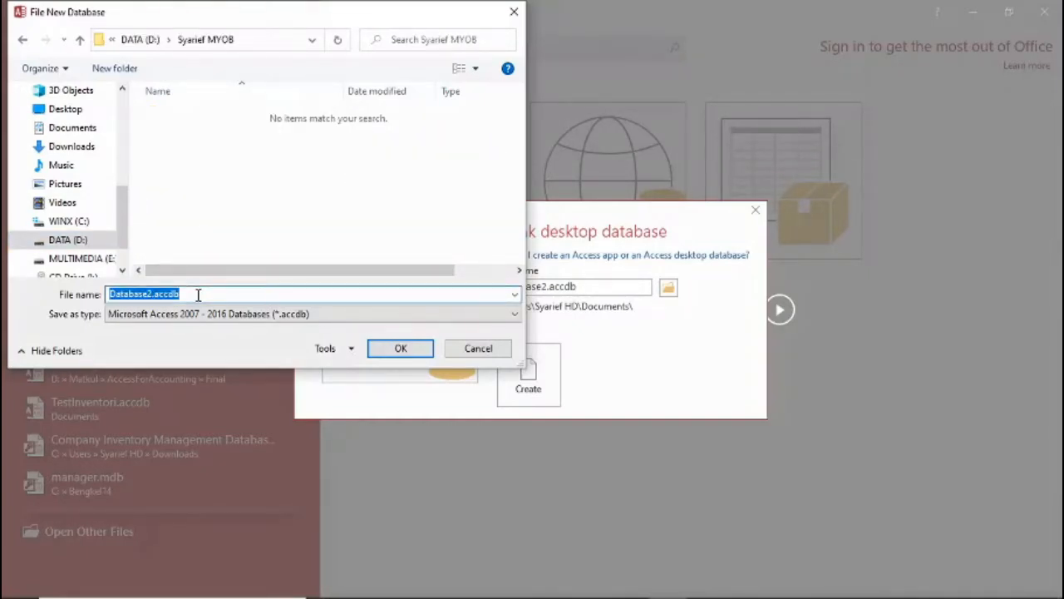
{"action": "left_click", "coordinate": [395, 292]}
{"action": "key", "text": "Left"}
{"action": "key", "text": "Left"}
{"action": "key", "text": "Left"}
{"action": "key", "text": "Left"}
{"action": "key", "text": "Left"}
{"action": "key", "text": "Left"}
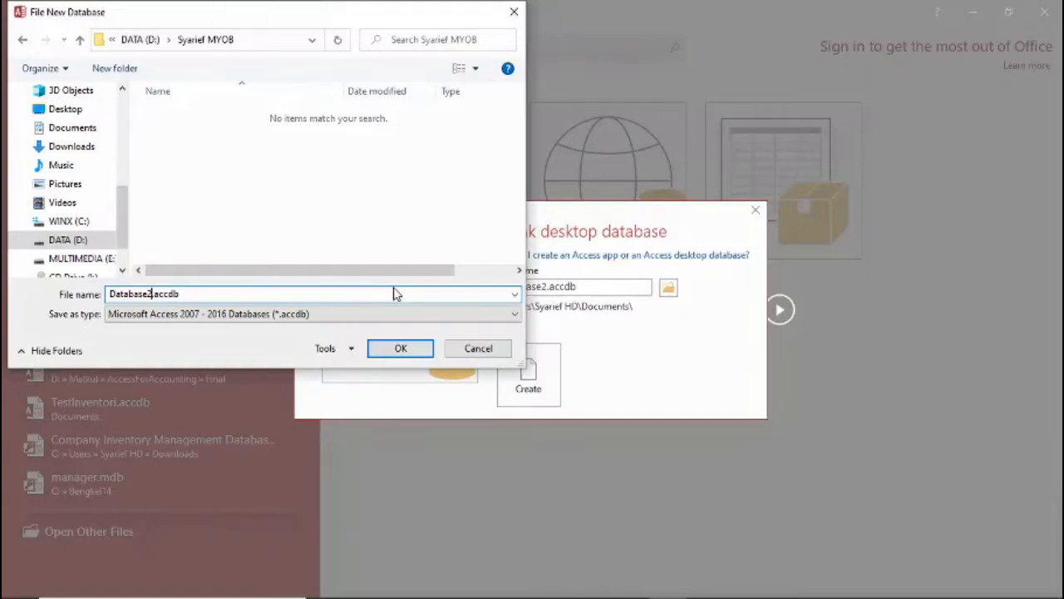
{"action": "key", "text": "BackSpace"}
{"action": "key", "text": "BackSpace"}
{"action": "key", "text": "BackSpace"}
{"action": "key", "text": "BackSpace"}
{"action": "key", "text": "BackSpace"}
{"action": "key", "text": "BackSpace"}
{"action": "key", "text": "BackSpace"}
{"action": "key", "text": "BackSpace"}
{"action": "key", "text": "BackSpace"}
{"action": "type", "text": "Syarief"}
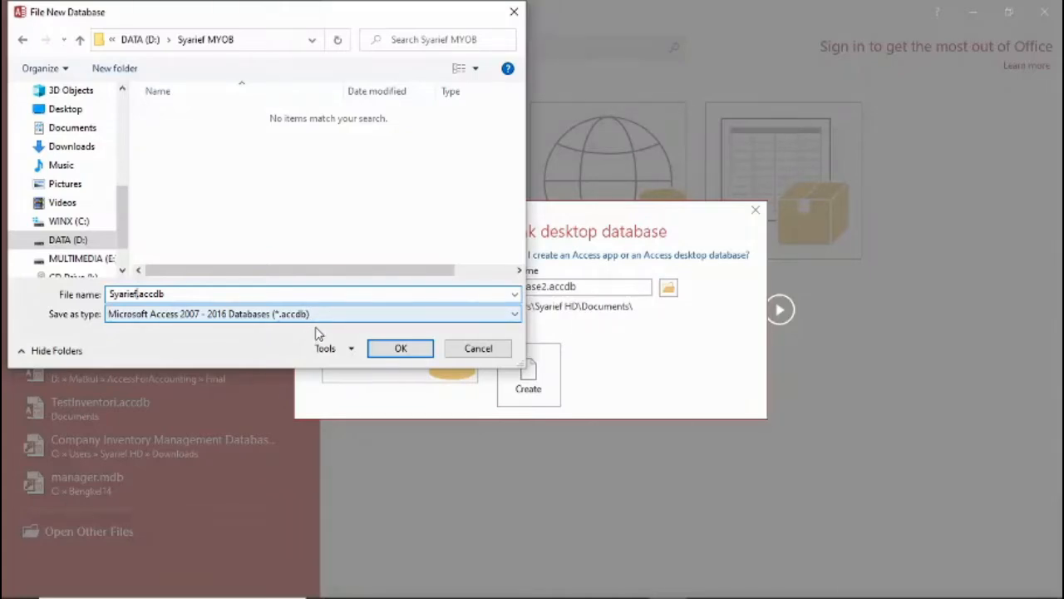
{"action": "left_click", "coordinate": [399, 349]}
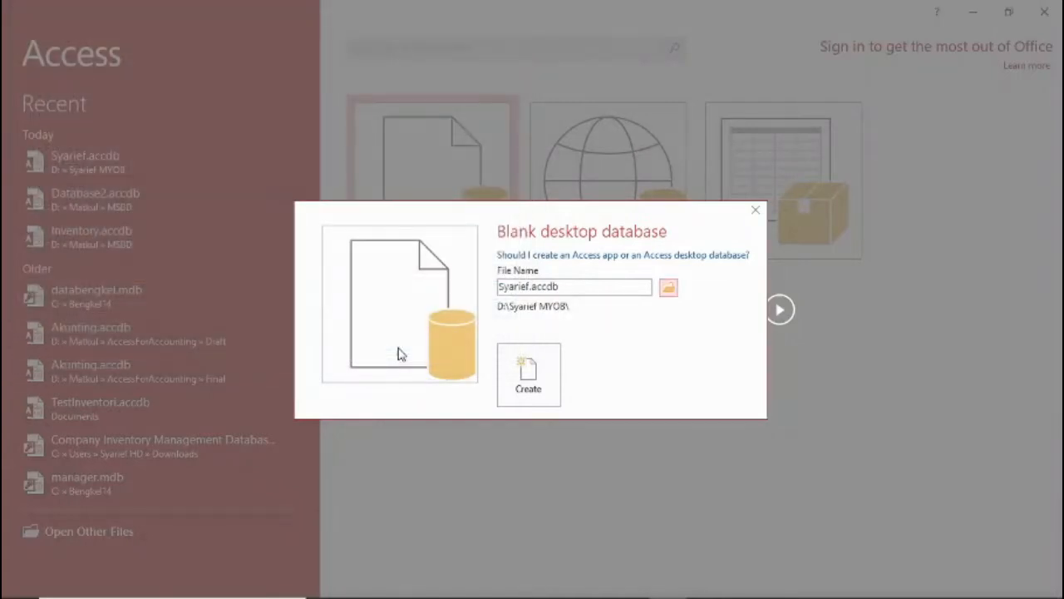
{"action": "left_click", "coordinate": [533, 385]}
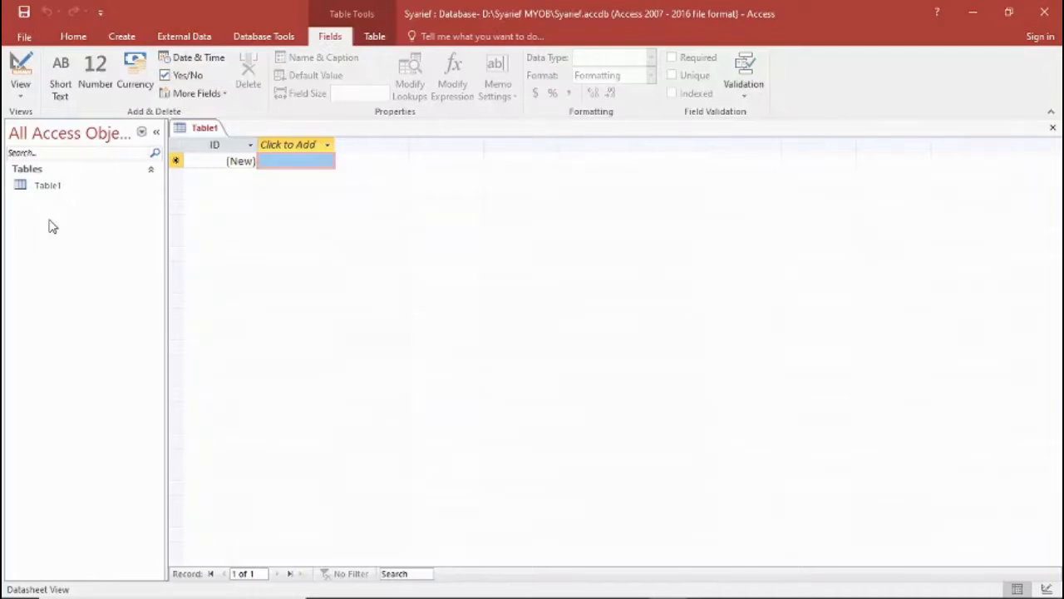
Switch Table1 to Design View, saving the table as Inventory.
{"action": "left_click", "coordinate": [46, 188]}
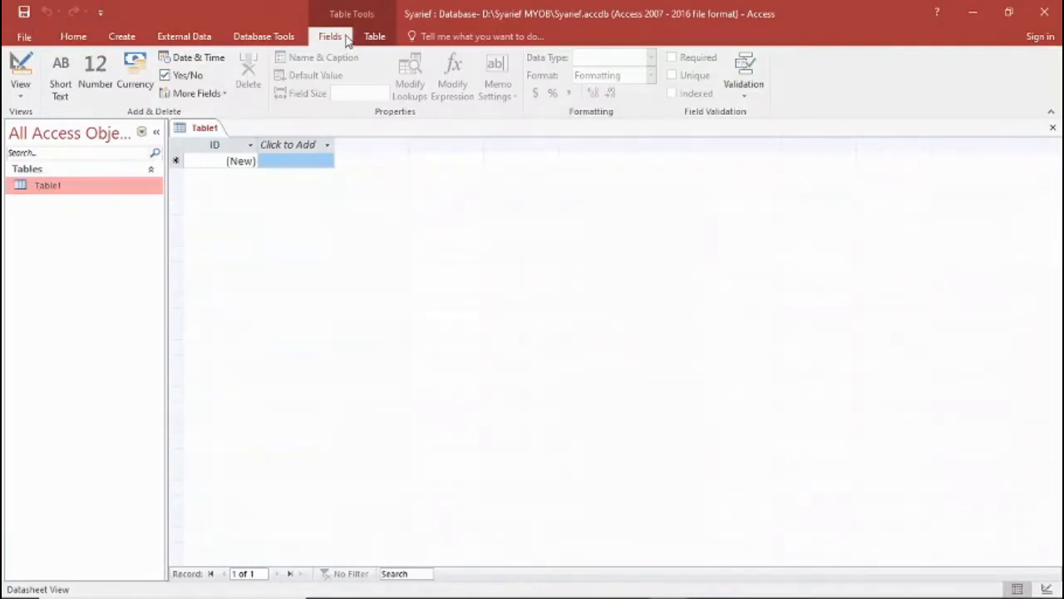
{"action": "left_click", "coordinate": [21, 98]}
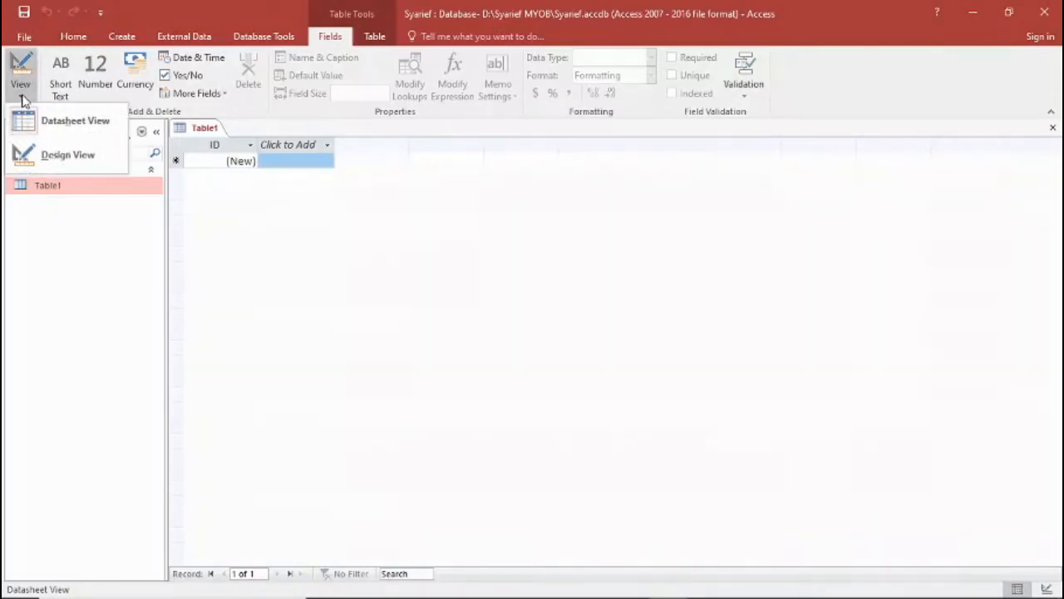
{"action": "left_click", "coordinate": [68, 156]}
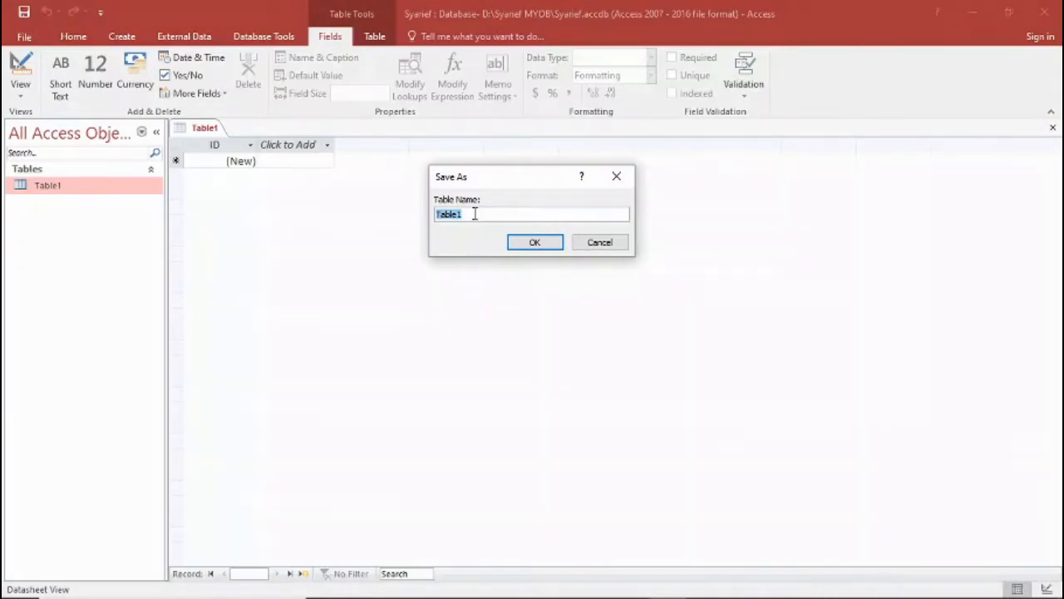
{"action": "type", "text": "Inventory"}
{"action": "left_click", "coordinate": [533, 247]}
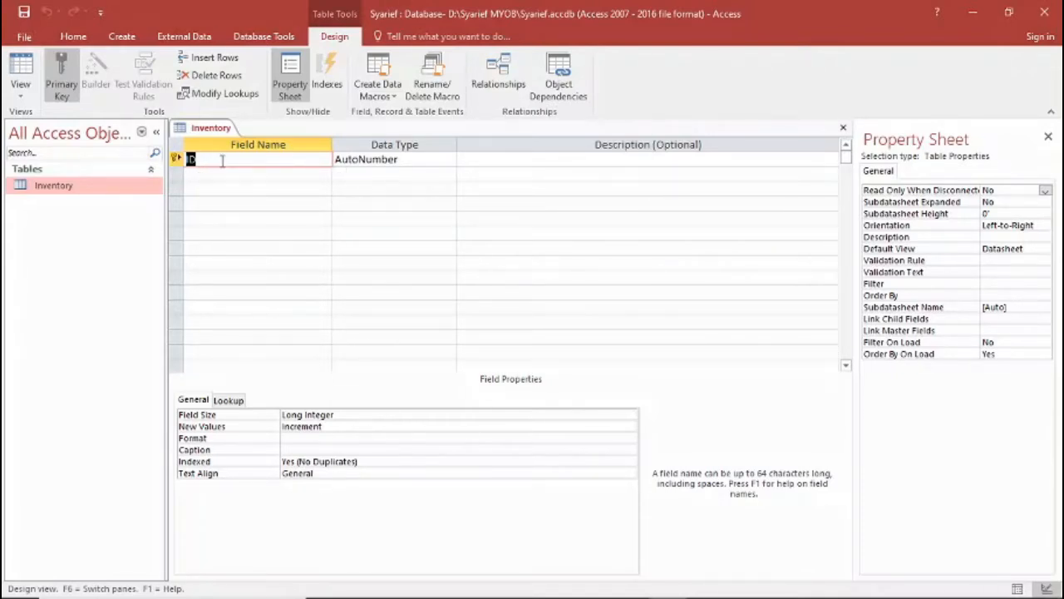
Check the Inventory primary key in the Word data dictionary, and in Access rename the ID field to ItemNumber with data type Short Text.
{"action": "mouse_move", "coordinate": [787, 589]}
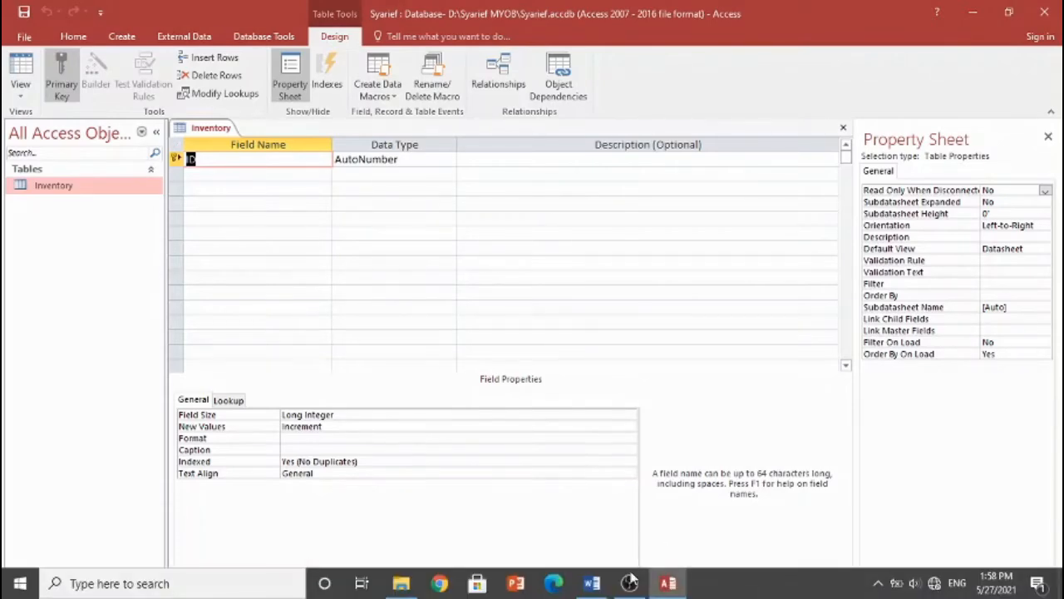
{"action": "left_click", "coordinate": [591, 584]}
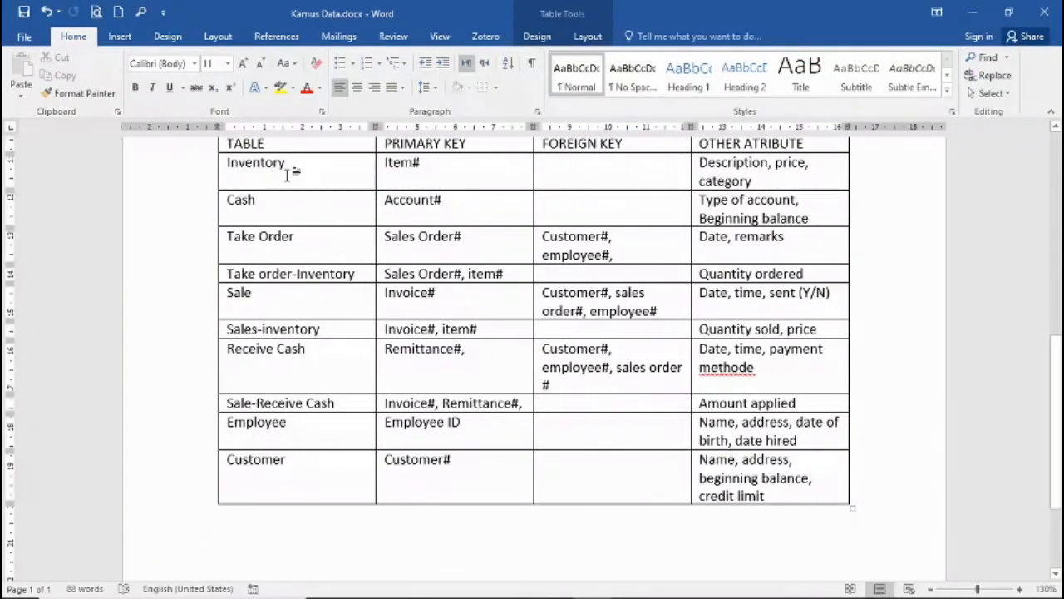
{"action": "mouse_move", "coordinate": [698, 592]}
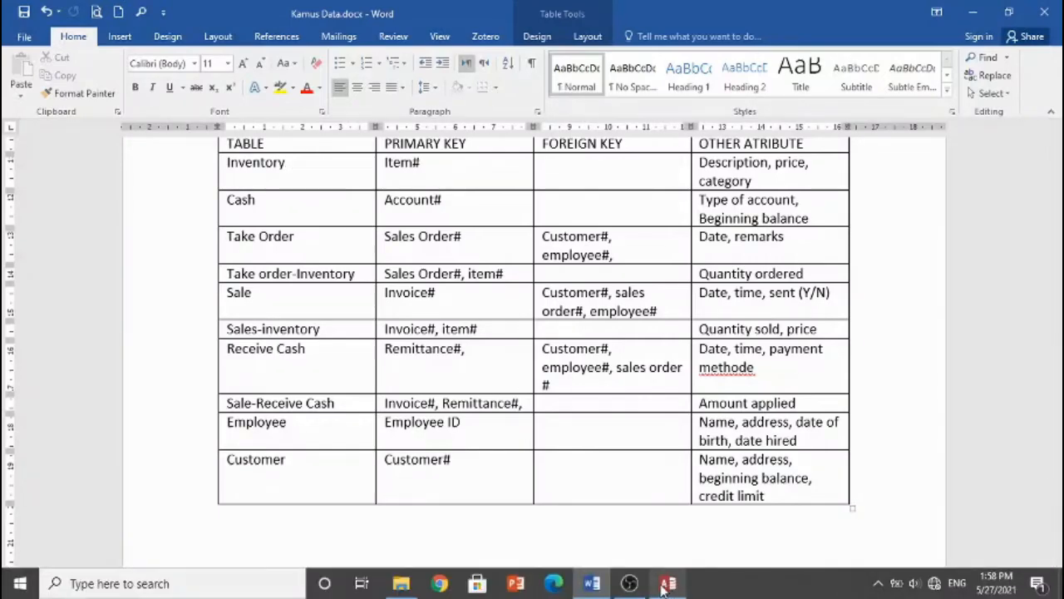
{"action": "left_click", "coordinate": [667, 585]}
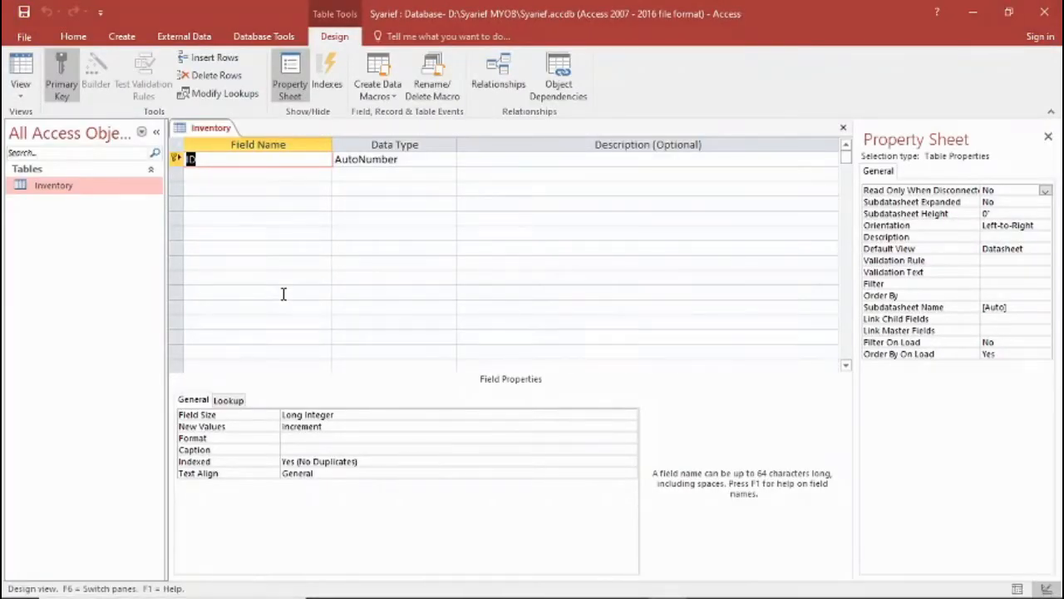
{"action": "type", "text": "ItemNumber"}
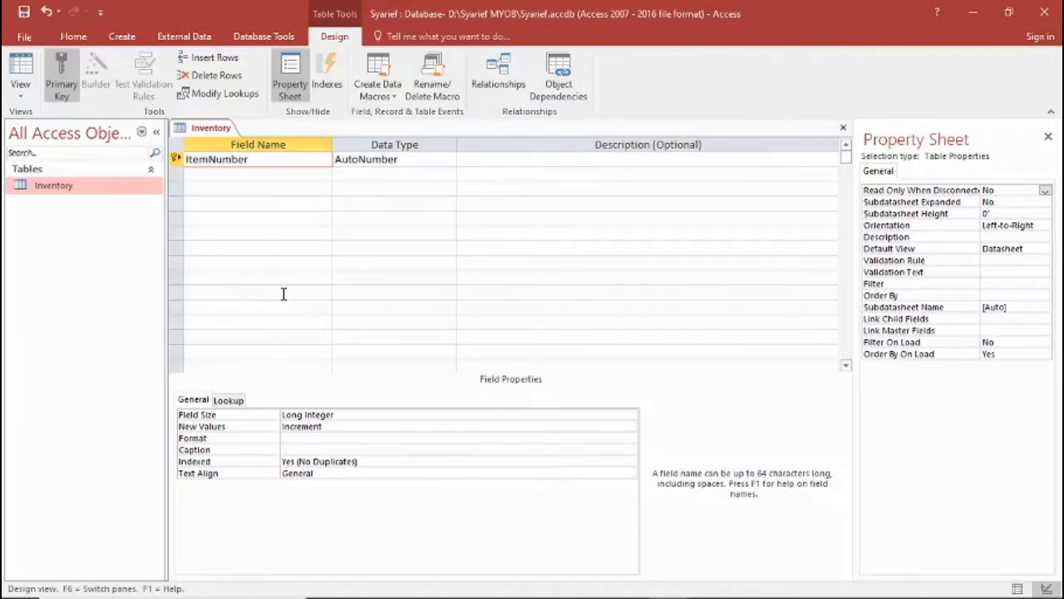
{"action": "key", "text": "Tab"}
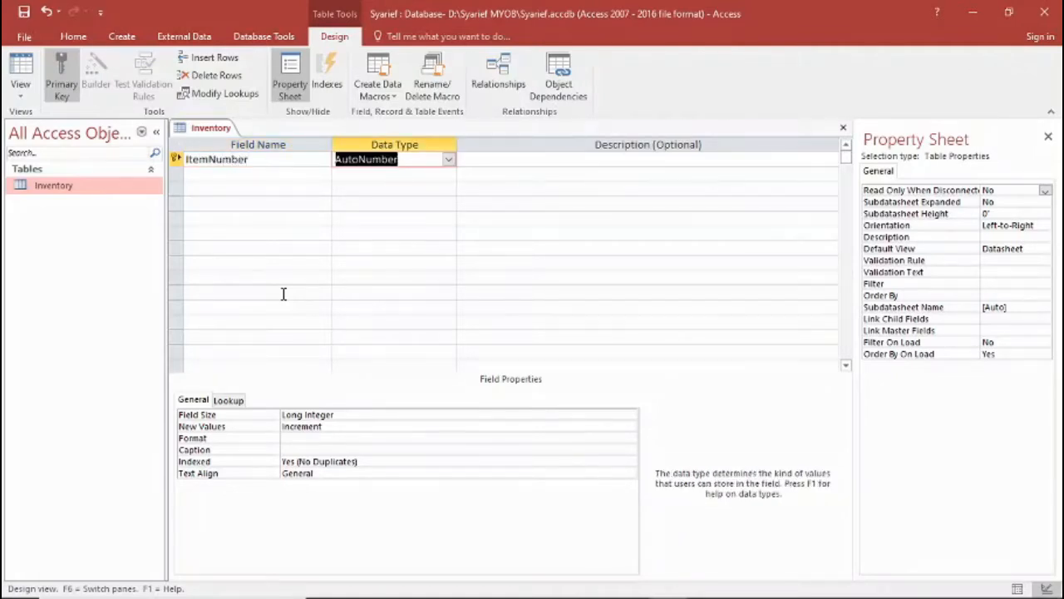
{"action": "left_click", "coordinate": [448, 160]}
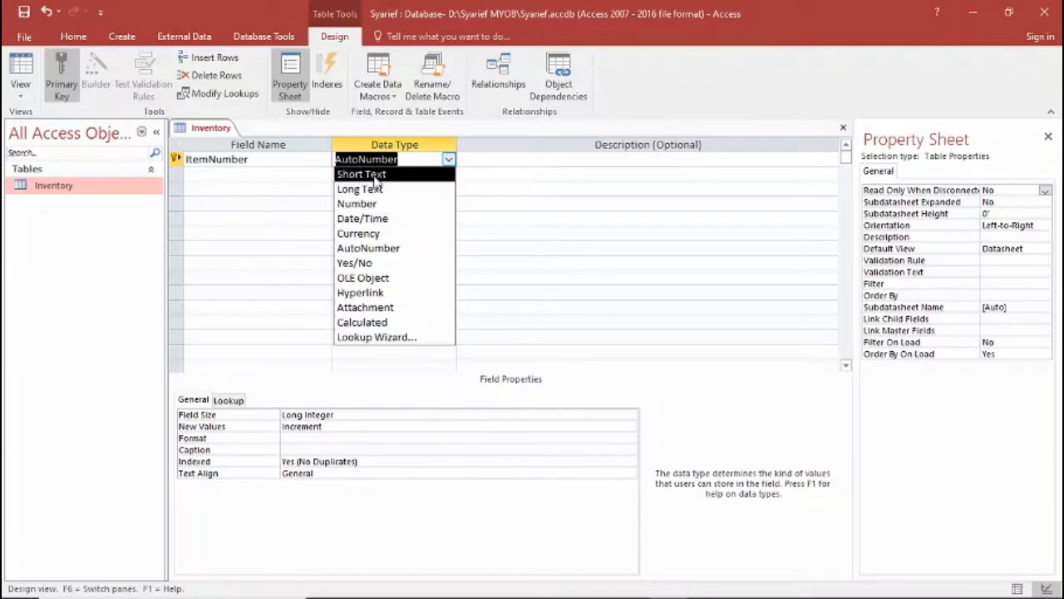
{"action": "left_click", "coordinate": [374, 176]}
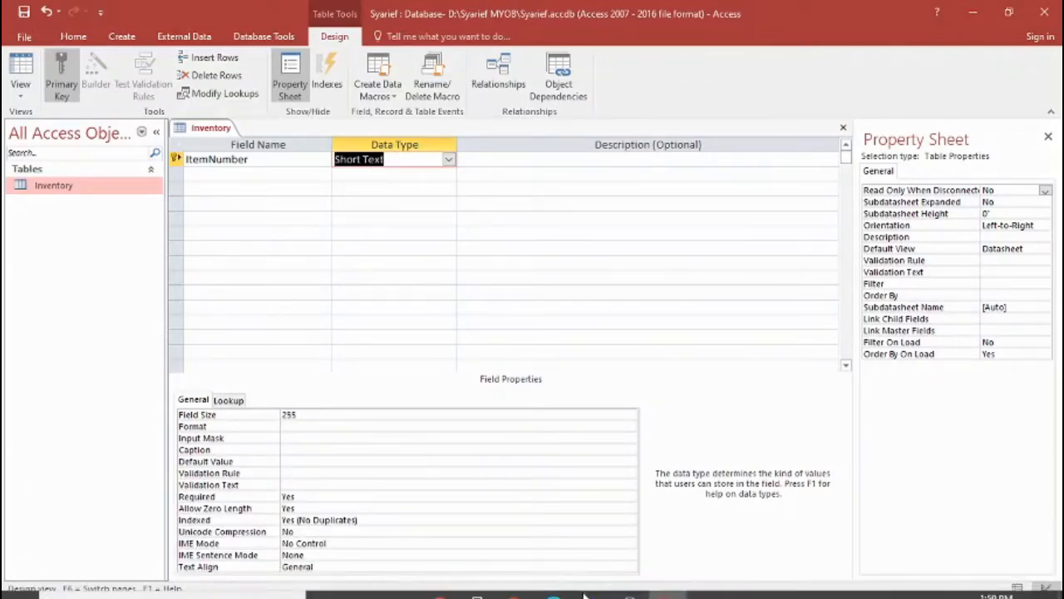
Recheck the Word data dictionary, and in Access describe the ItemNumber field as "untuk mengisi kode barang berupa teks dan angka".
{"action": "left_click", "coordinate": [586, 584]}
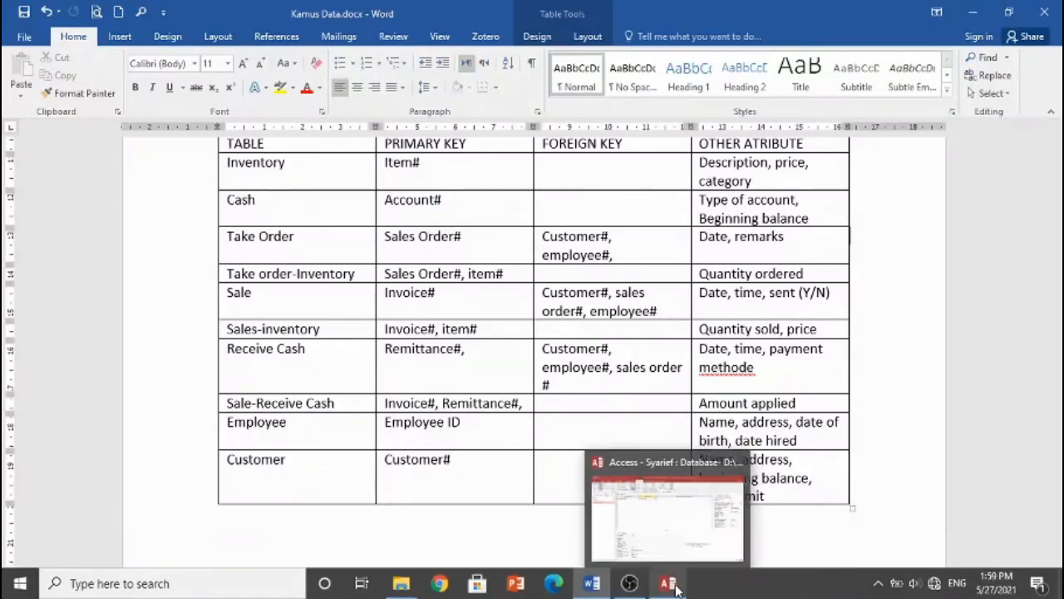
{"action": "left_click", "coordinate": [675, 587]}
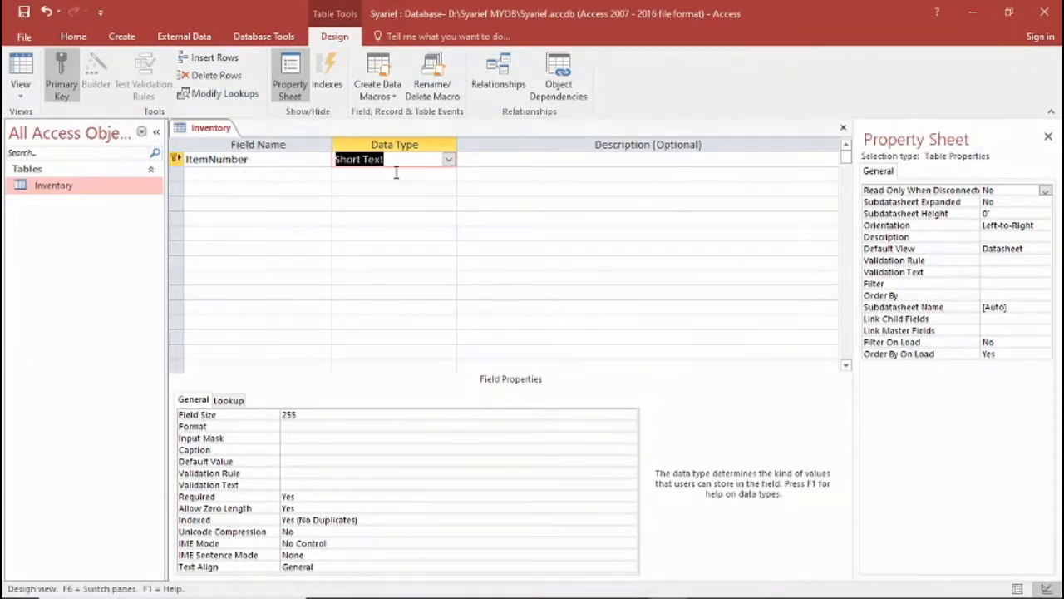
{"action": "left_click", "coordinate": [495, 159]}
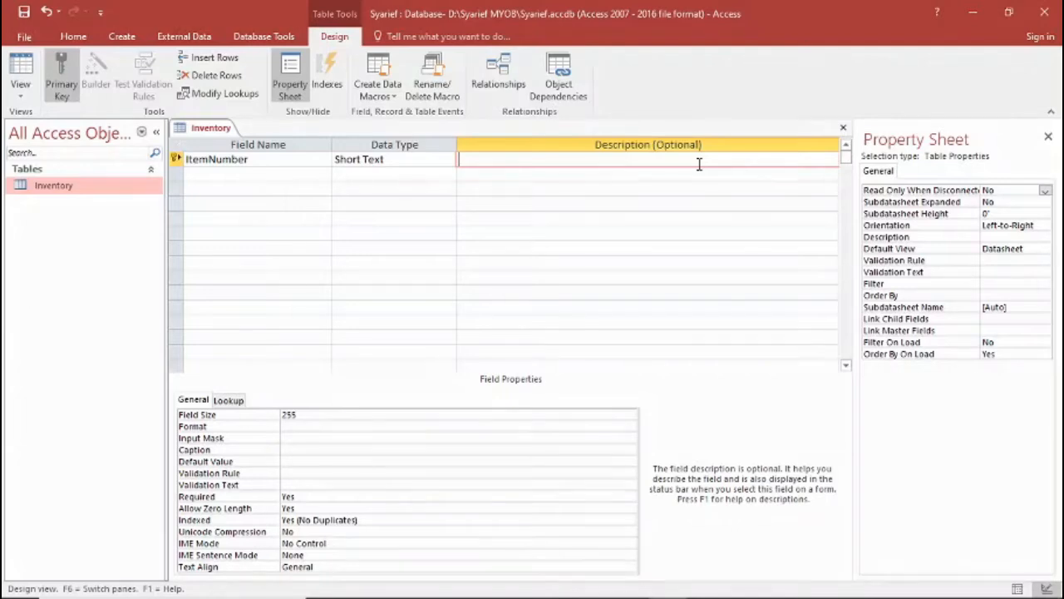
{"action": "type", "text": "untuk mengisi ko"}
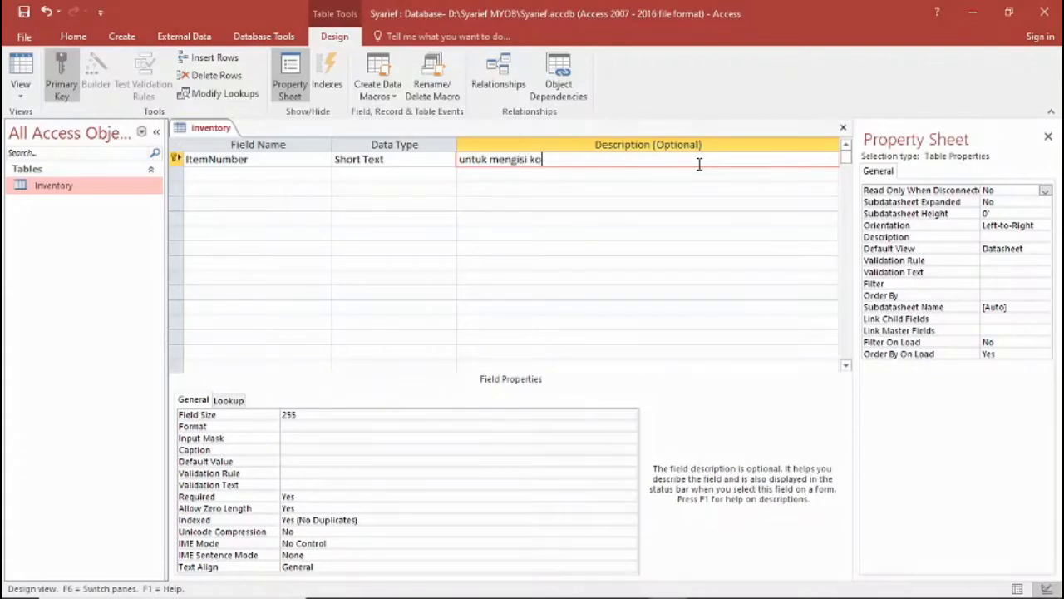
{"action": "type", "text": "de barang berupa t"}
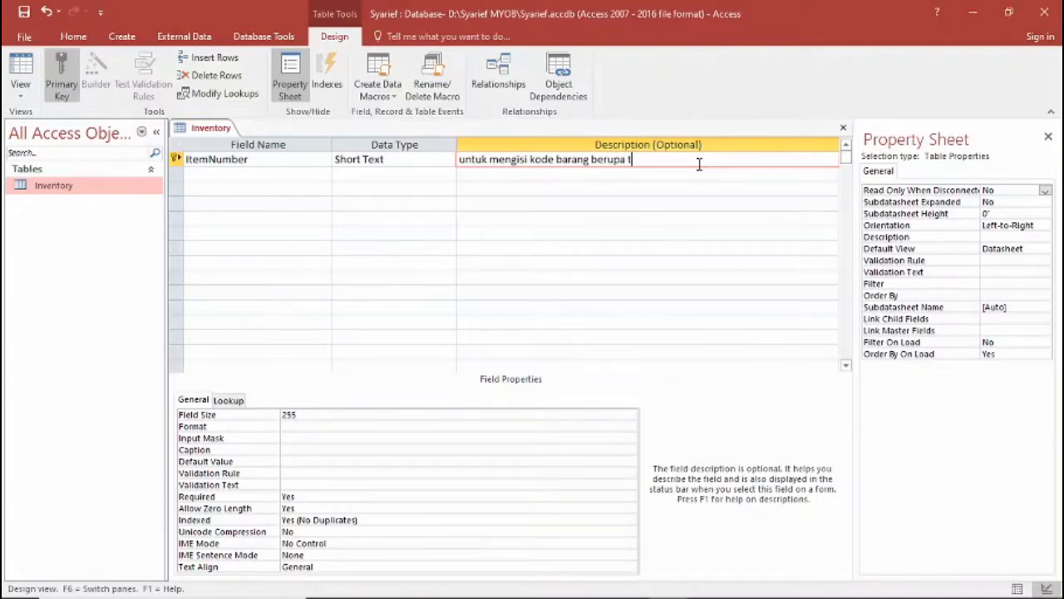
{"action": "type", "text": "eks dan angka"}
{"action": "key", "text": "Return"}
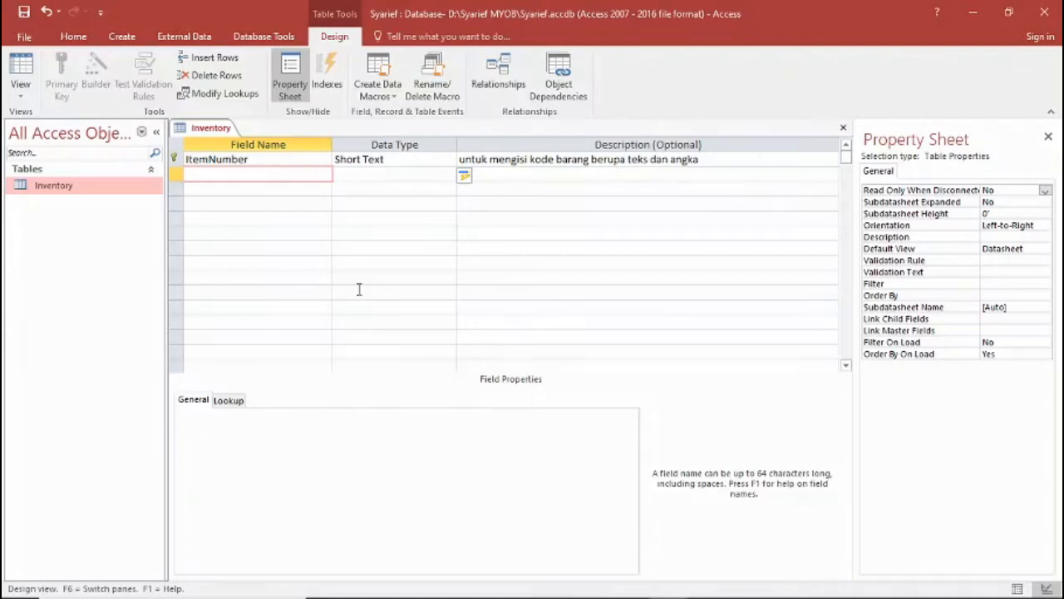
Check the Inventory attributes in the Word data dictionary, and in Access add a Description field with data type Short Text.
{"action": "left_click", "coordinate": [592, 584]}
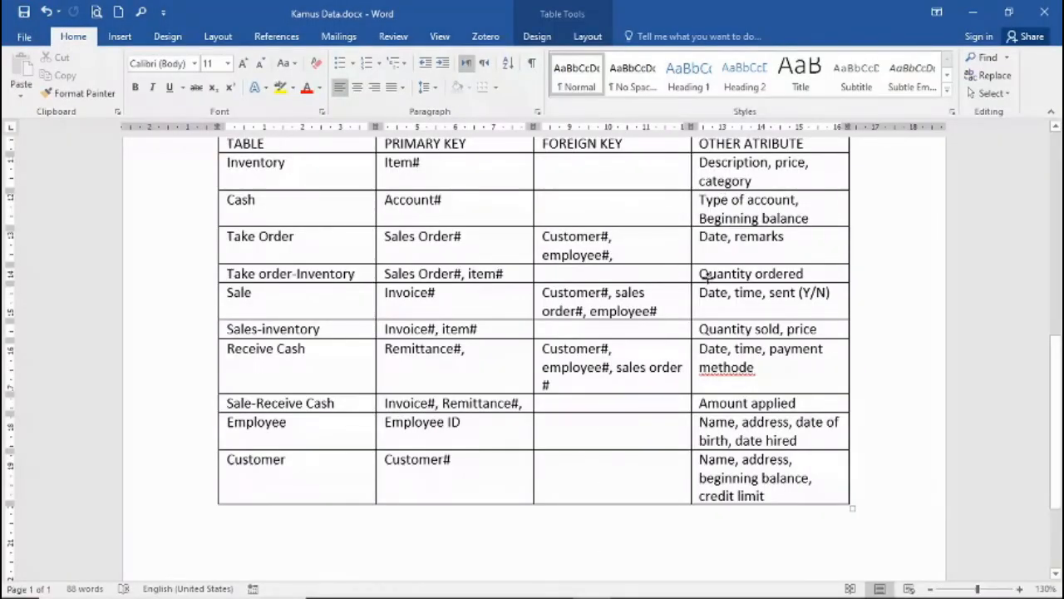
{"action": "left_click", "coordinate": [667, 583]}
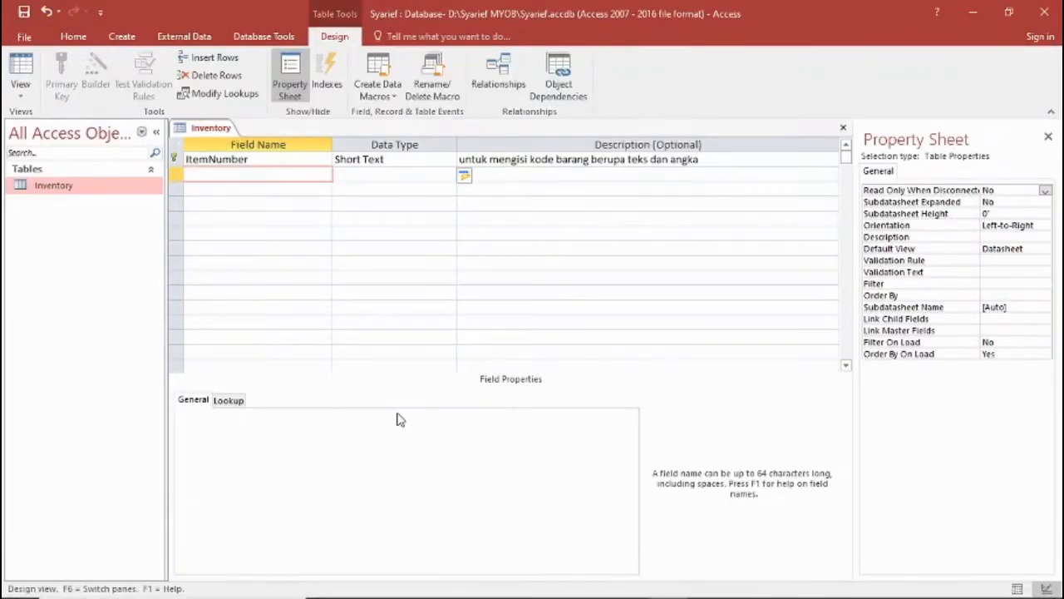
{"action": "type", "text": "Description"}
{"action": "key", "text": "Tab"}
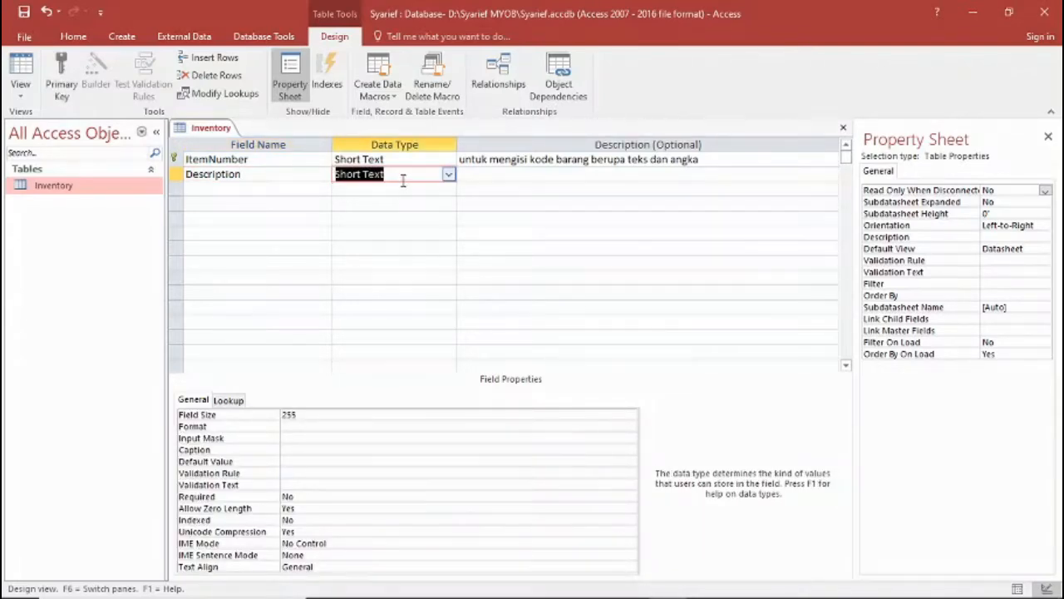
{"action": "left_click", "coordinate": [313, 418]}
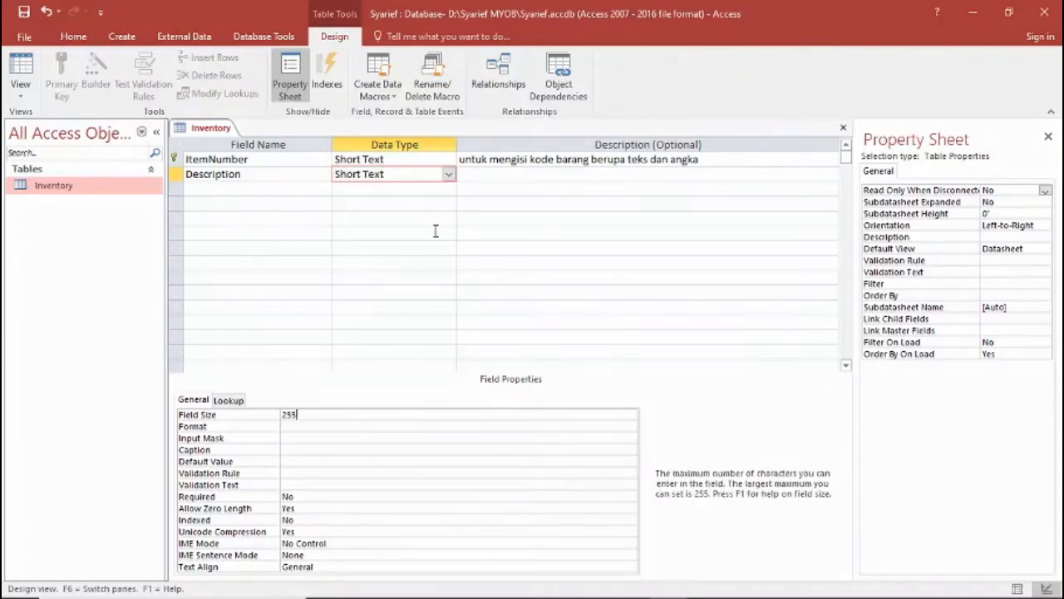
Enter "nama barang" as the description of the Inventory table's Description field.
{"action": "left_click", "coordinate": [489, 174]}
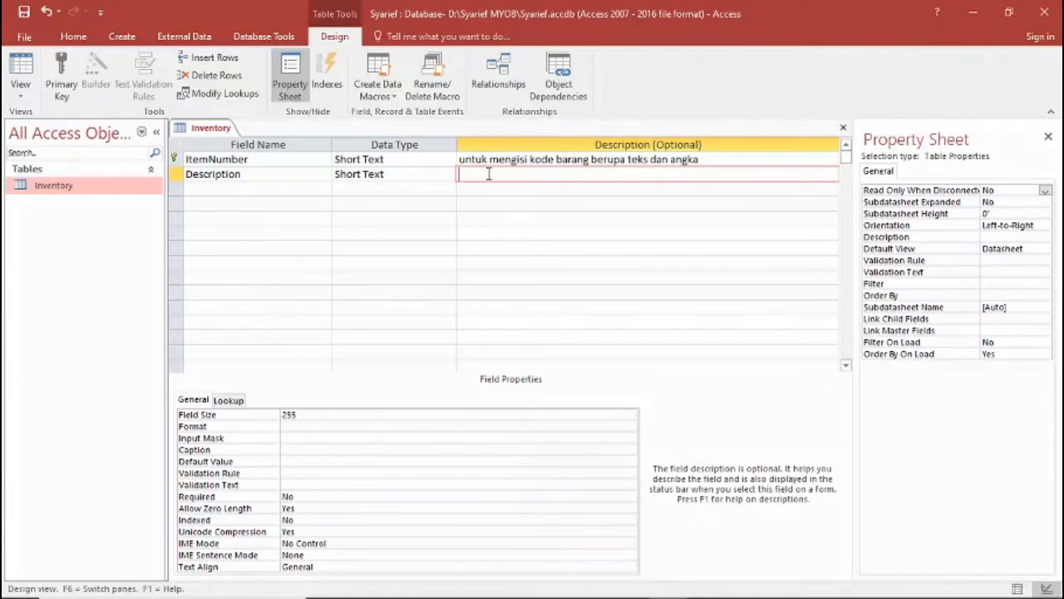
{"action": "type", "text": "kete"}
{"action": "key", "text": "BackSpace"}
{"action": "key", "text": "BackSpace"}
{"action": "type", "text": "nama barang"}
{"action": "key", "text": "Return"}
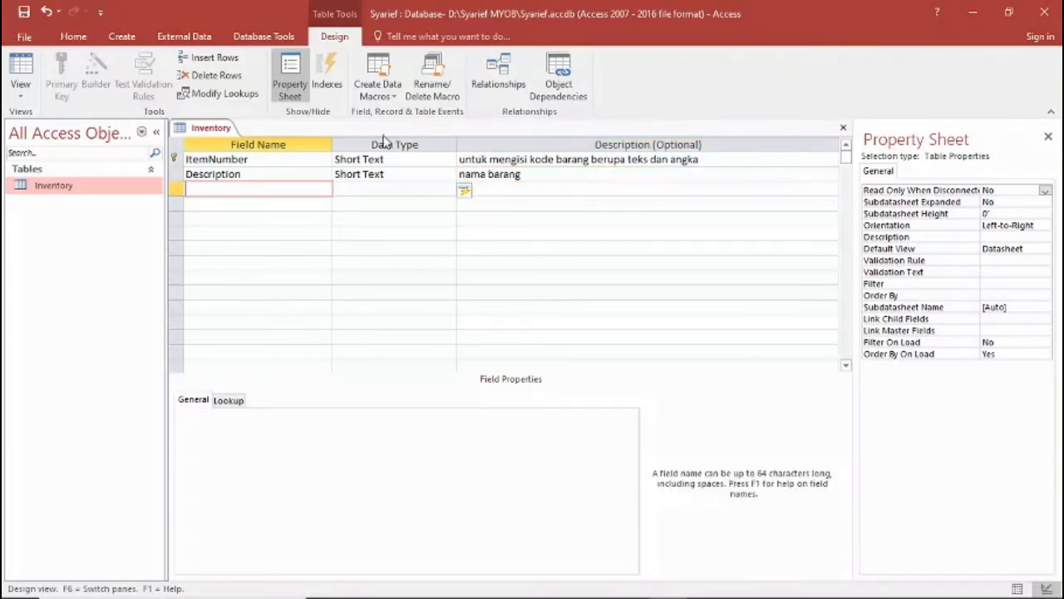
Add a Price field to the Inventory table with data type Currency.
{"action": "type", "text": "Price"}
{"action": "key", "text": "Return"}
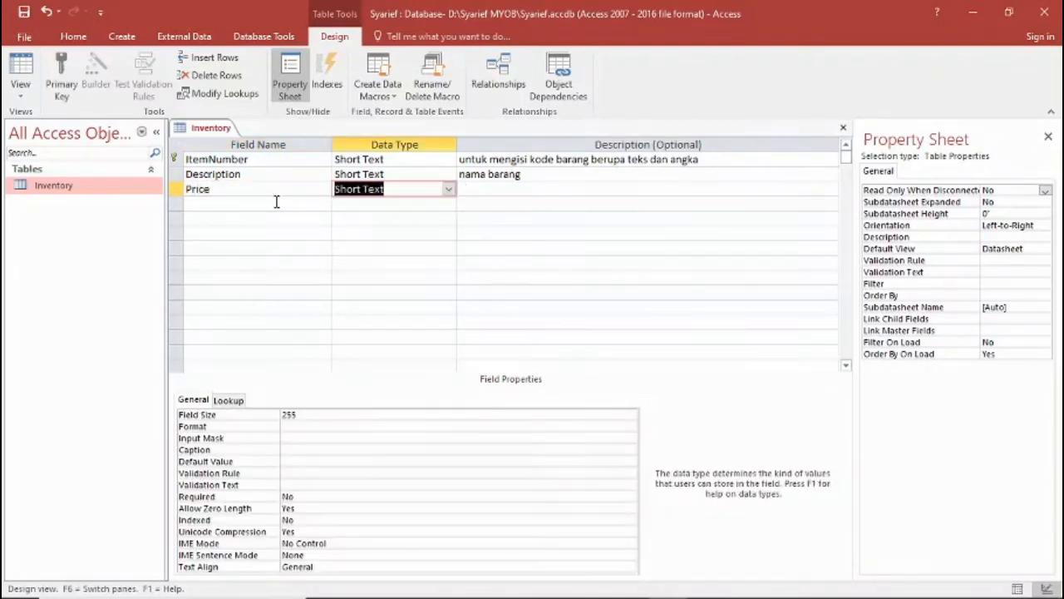
{"action": "left_click", "coordinate": [449, 190]}
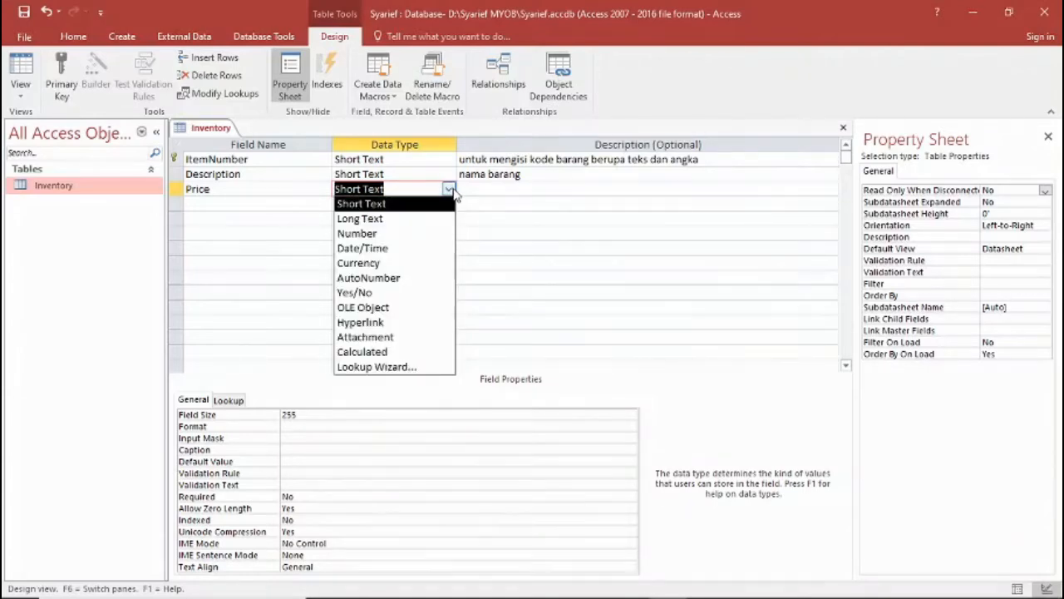
{"action": "left_click", "coordinate": [373, 235]}
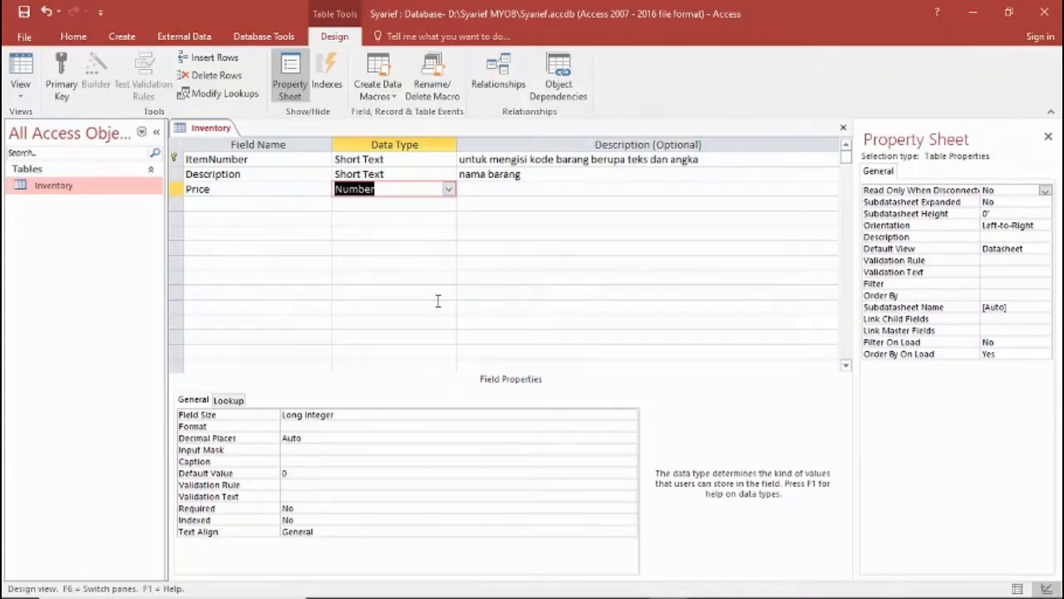
{"action": "left_click", "coordinate": [447, 190]}
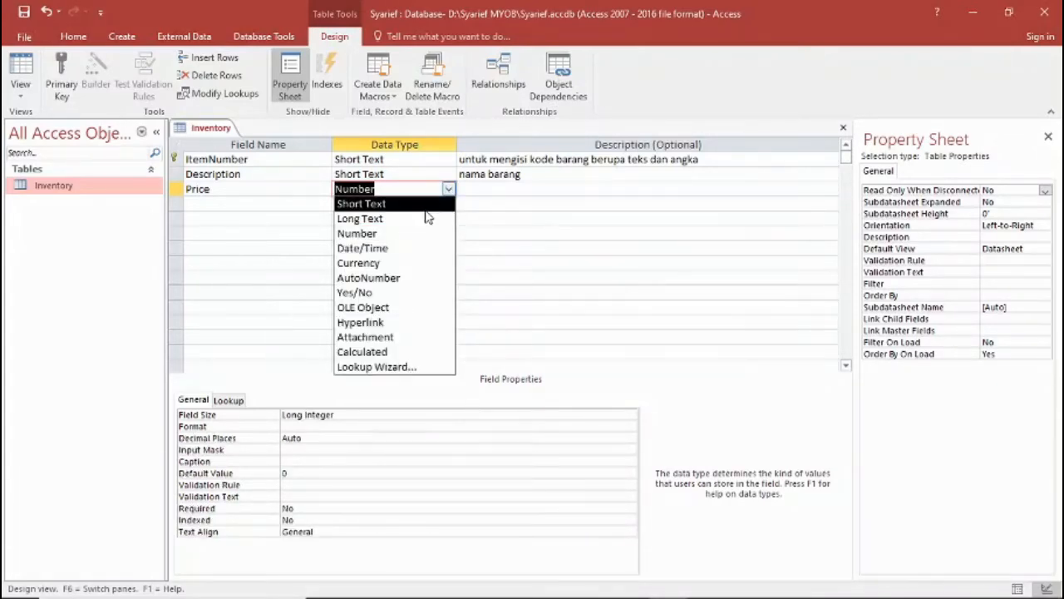
{"action": "left_click", "coordinate": [392, 263]}
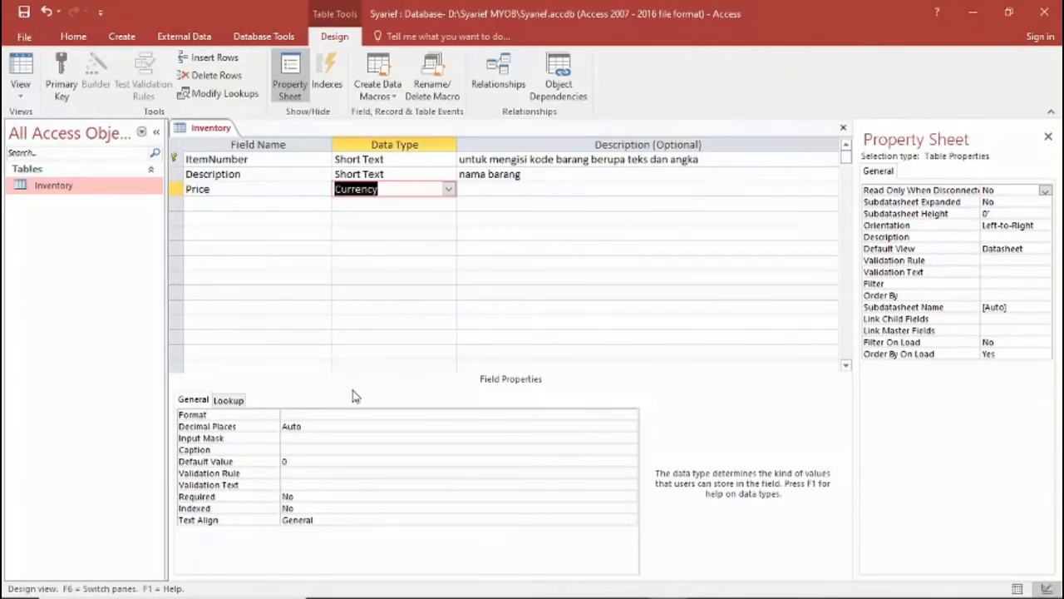
Set the Price field's format to Standard and describe the field as "harga barang".
{"action": "left_click", "coordinate": [350, 416]}
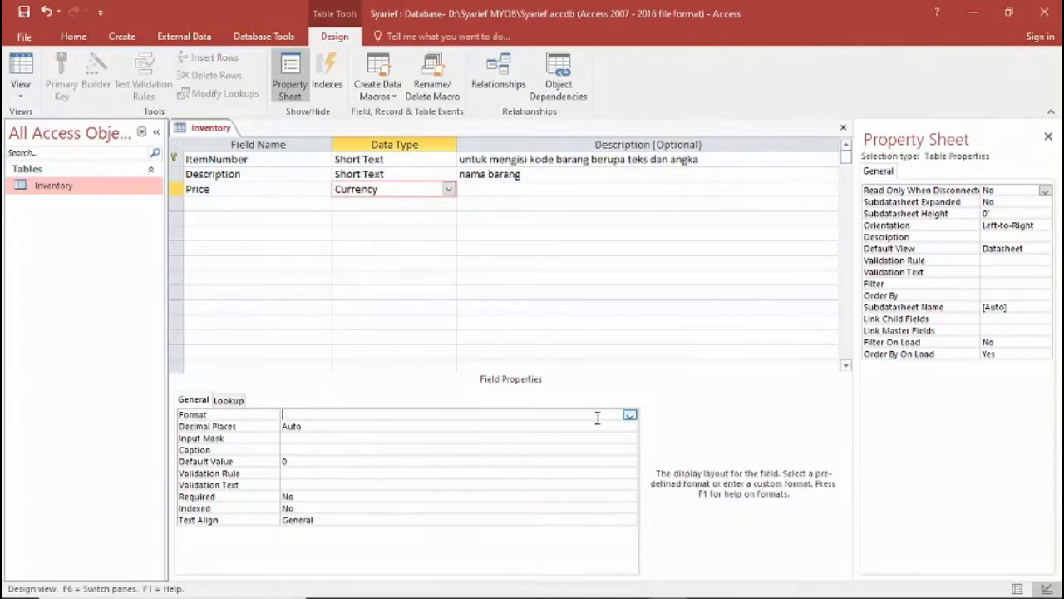
{"action": "left_click", "coordinate": [631, 415]}
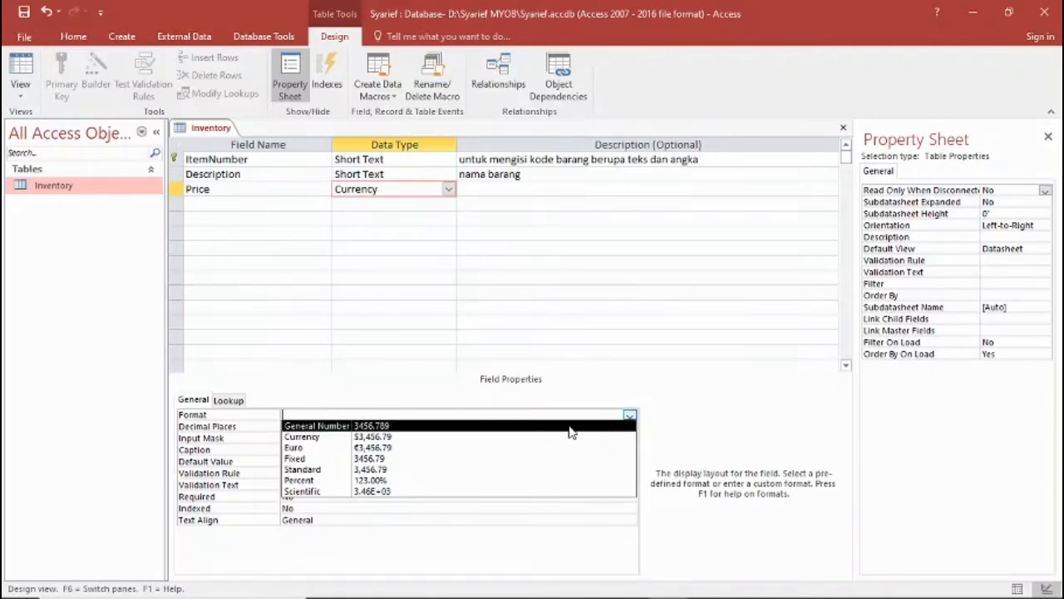
{"action": "left_click", "coordinate": [385, 471]}
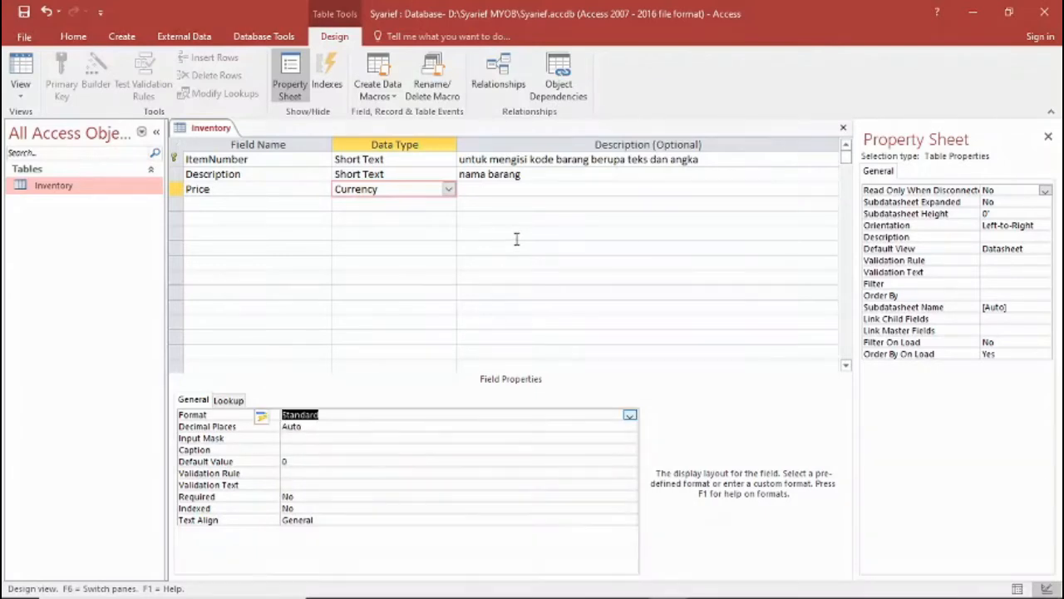
{"action": "left_click", "coordinate": [498, 189]}
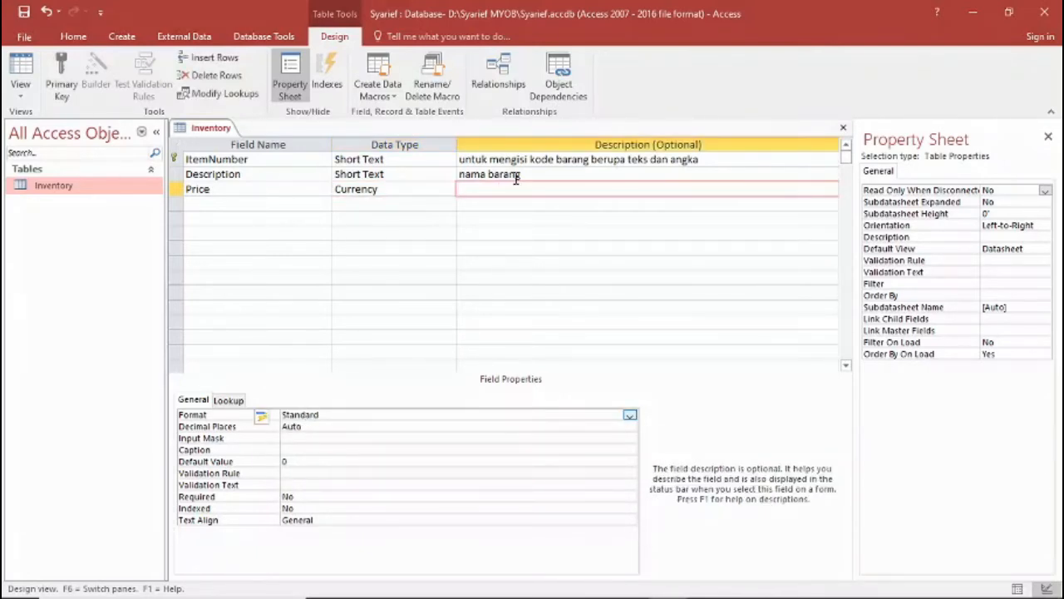
{"action": "type", "text": "harga barang"}
{"action": "key", "text": "Return"}
Add a Category field to the Inventory table with data type Short Text.
{"action": "type", "text": "CAte"}
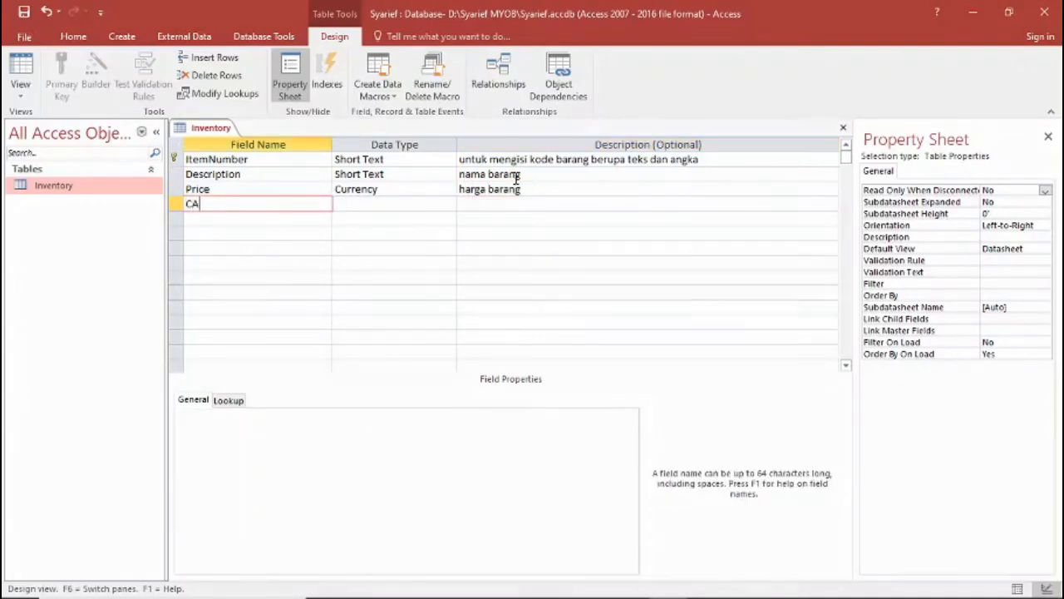
{"action": "key", "text": "BackSpace"}
{"action": "key", "text": "BackSpace"}
{"action": "key", "text": "BackSpace"}
{"action": "type", "text": "ategory"}
{"action": "key", "text": "Return"}
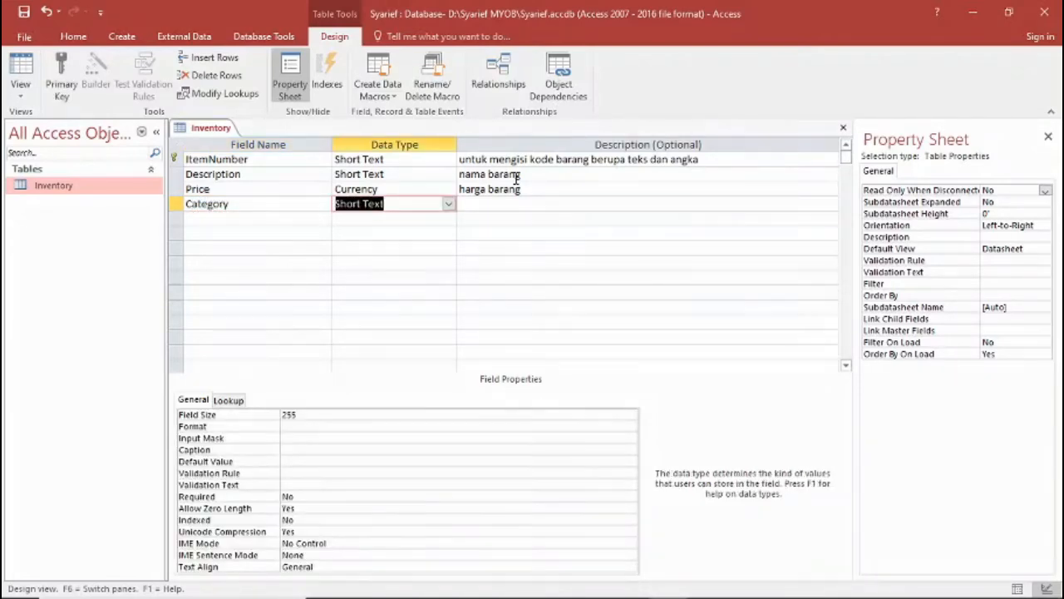
{"action": "key", "text": "Return"}
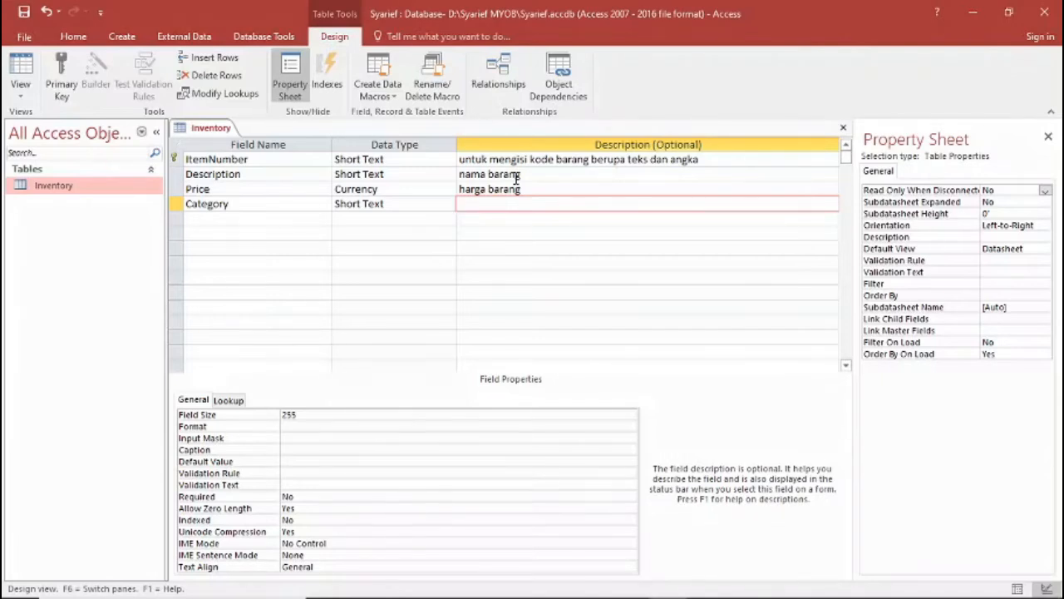
Describe the Category field as "untuk mengisi kategori barang".
{"action": "type", "text": "untuk mengisi ka"}
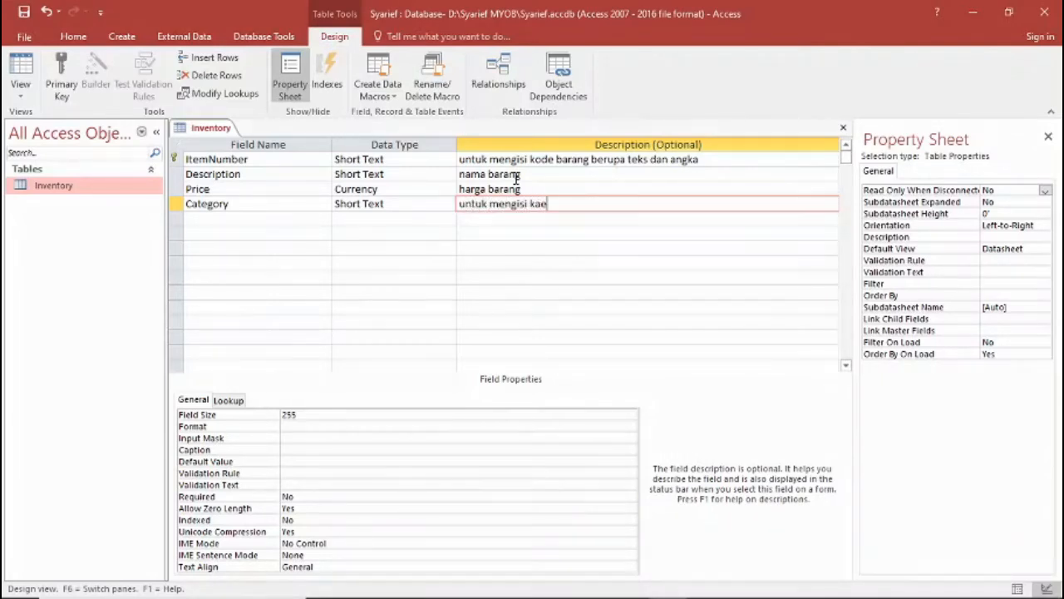
{"action": "type", "text": "tegori b"}
{"action": "key", "text": "BackSpace"}
{"action": "type", "text": "bara"}
{"action": "key", "text": "BackSpace"}
{"action": "type", "text": "ang"}
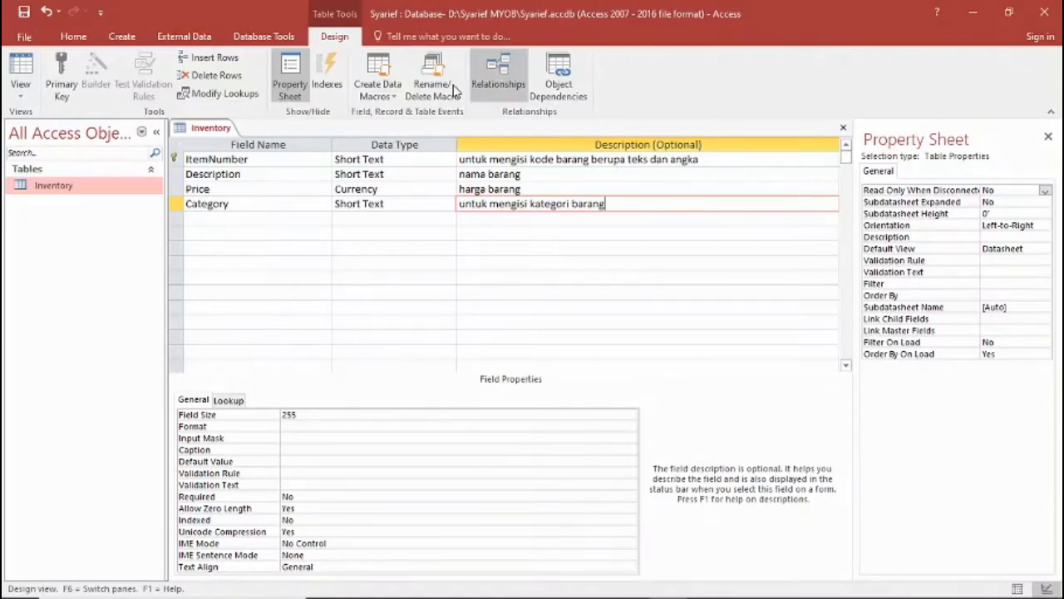
{"action": "left_click", "coordinate": [255, 218]}
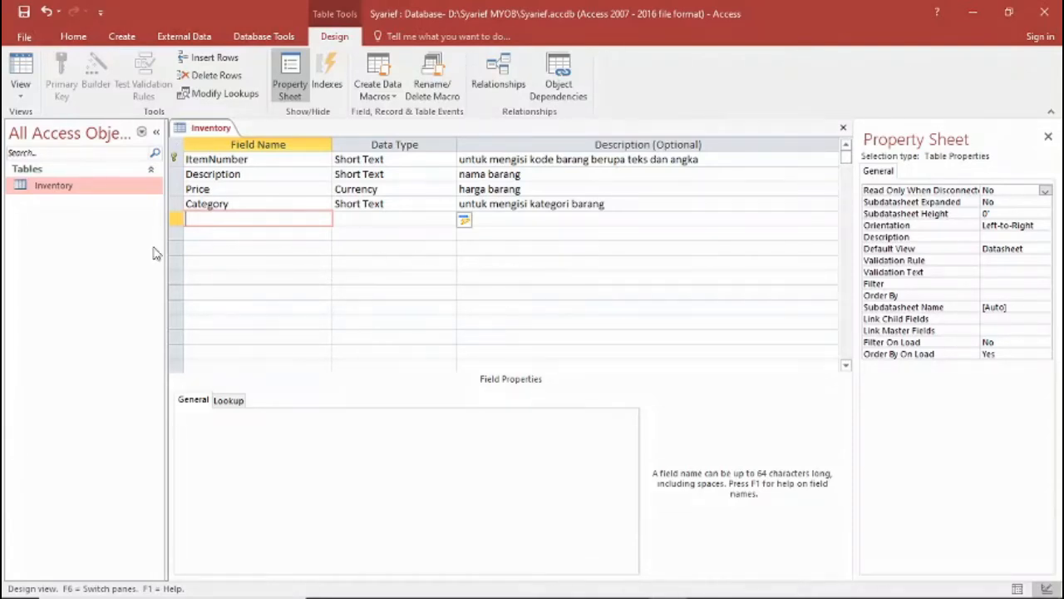
Create a second, blank table in the database and select it in the object list.
{"action": "left_click", "coordinate": [133, 42]}
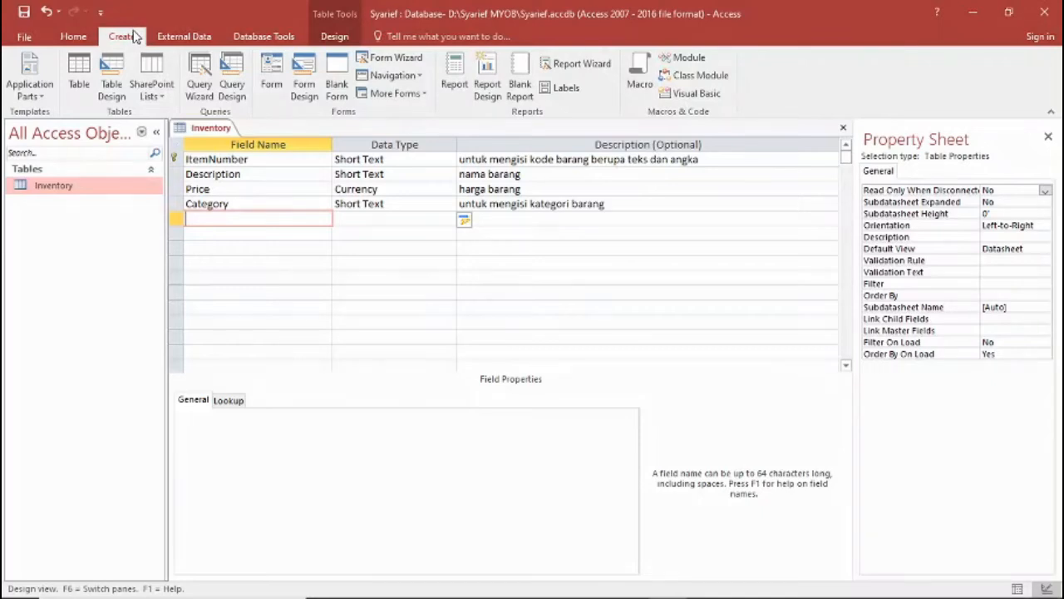
{"action": "left_click", "coordinate": [77, 83]}
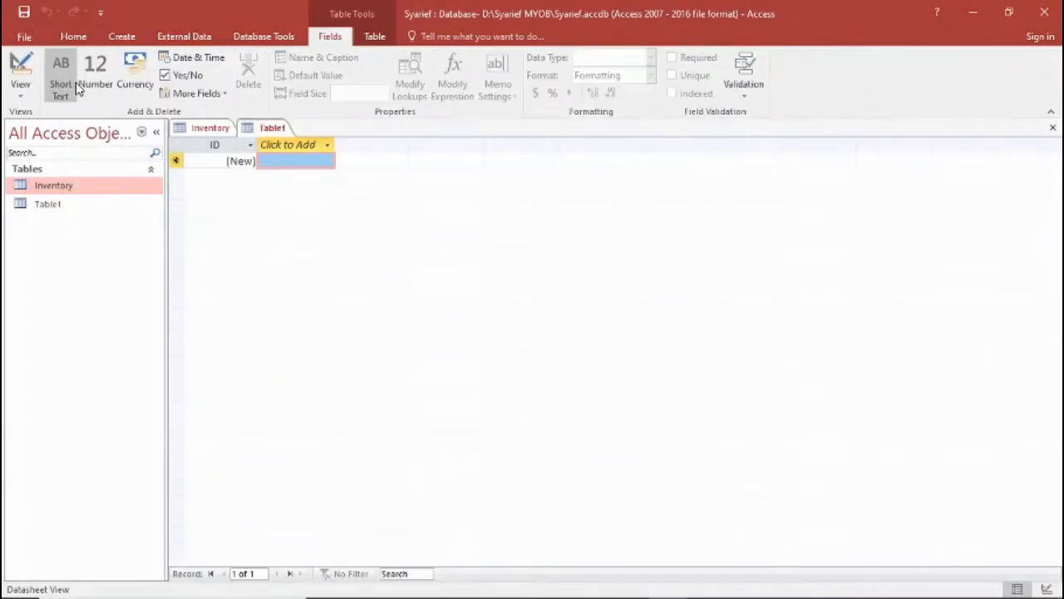
{"action": "left_click", "coordinate": [65, 212]}
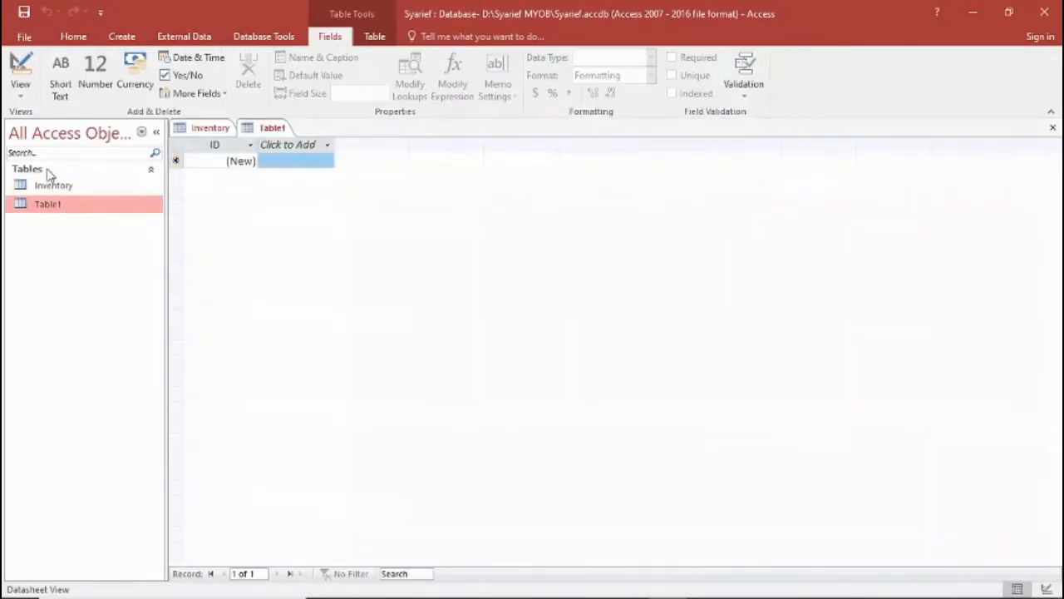
Switch Table1 to Design View, checking the table name in the Word data dictionary and saving the table as TakeOrder.
{"action": "left_click", "coordinate": [21, 97]}
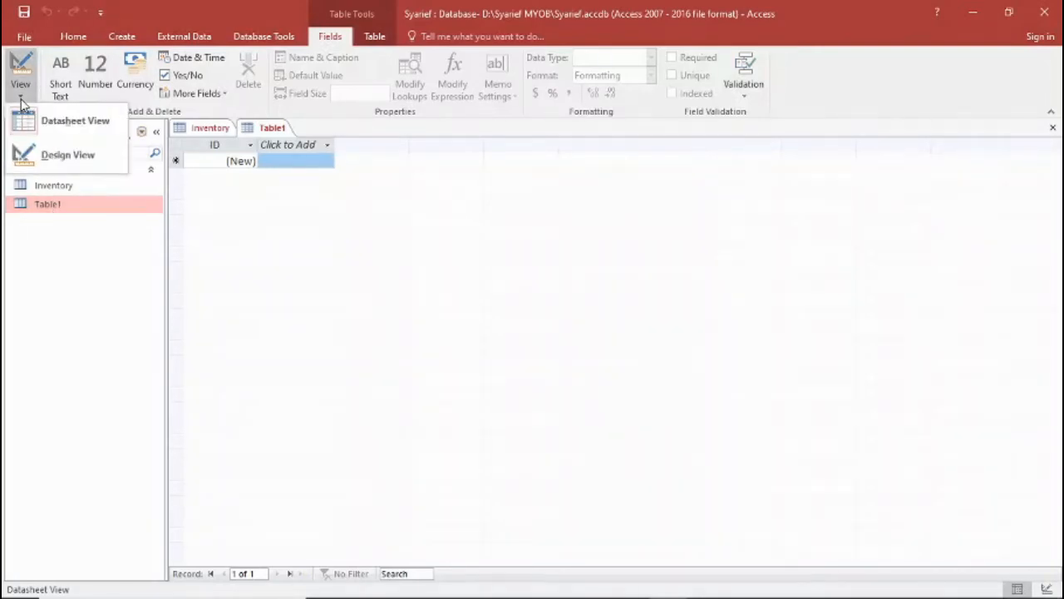
{"action": "left_click", "coordinate": [72, 158]}
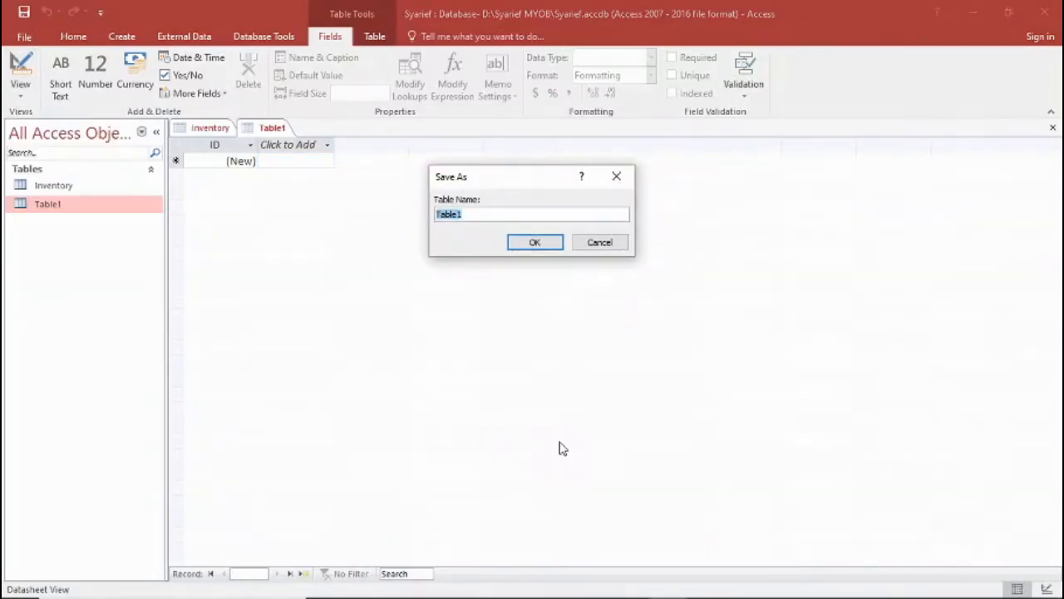
{"action": "left_click", "coordinate": [591, 583]}
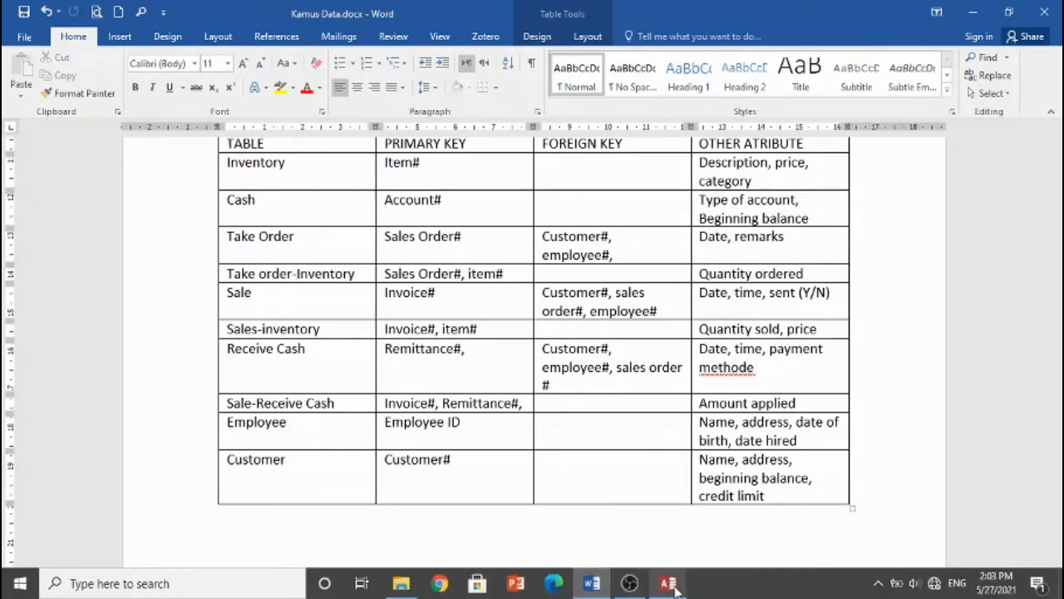
{"action": "left_click", "coordinate": [670, 584]}
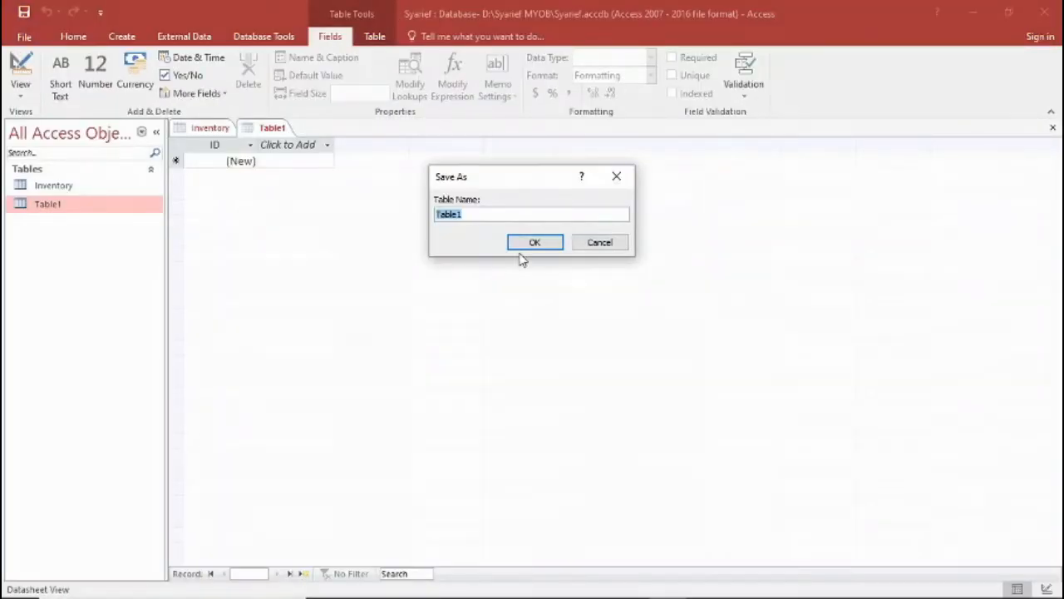
{"action": "type", "text": "TakeOrder"}
{"action": "left_click", "coordinate": [537, 242]}
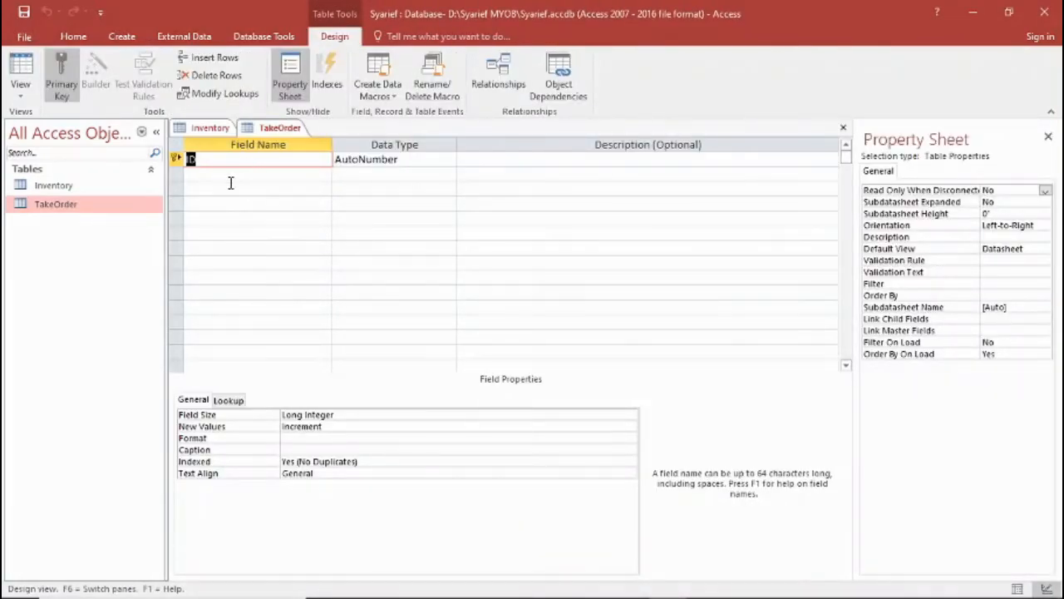
Check the Take Order primary key in the Word data dictionary, rename the ID field SalesOrderID and set its data type to Number.
{"action": "mouse_move", "coordinate": [656, 597]}
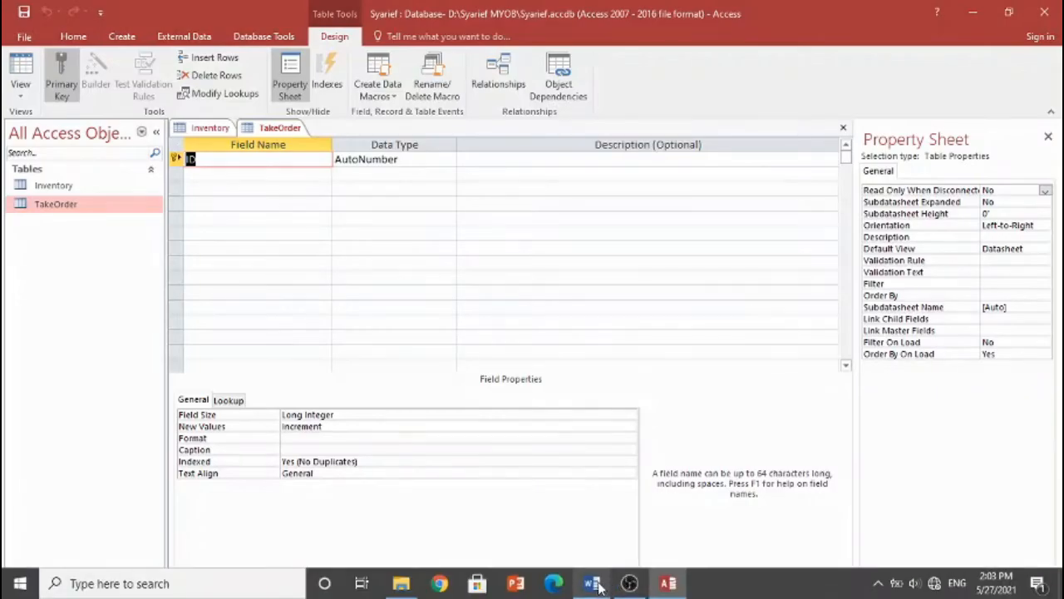
{"action": "left_click", "coordinate": [591, 583]}
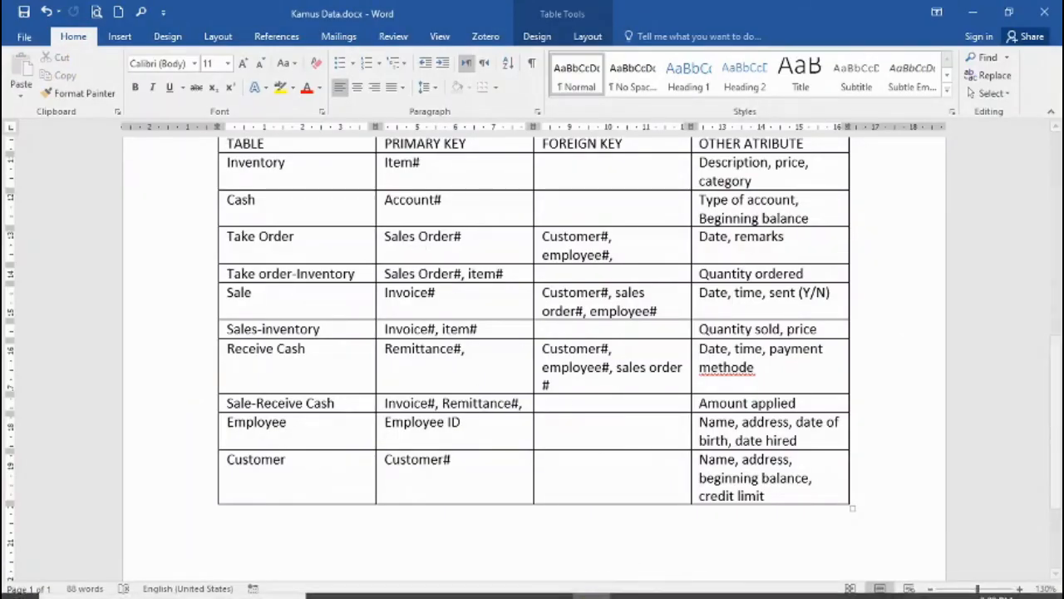
{"action": "left_click", "coordinate": [665, 585]}
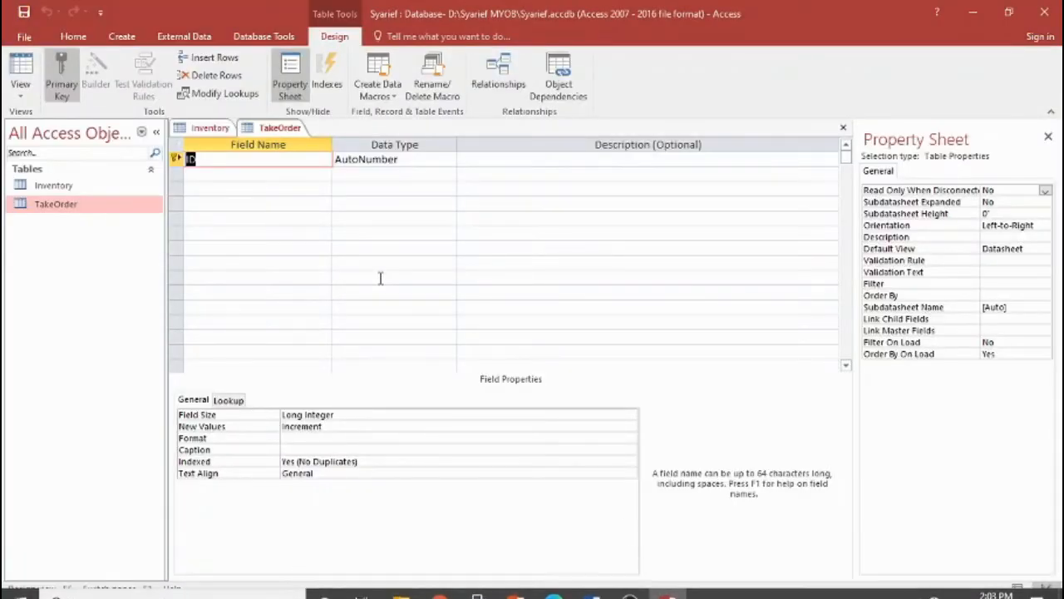
{"action": "type", "text": "sales"}
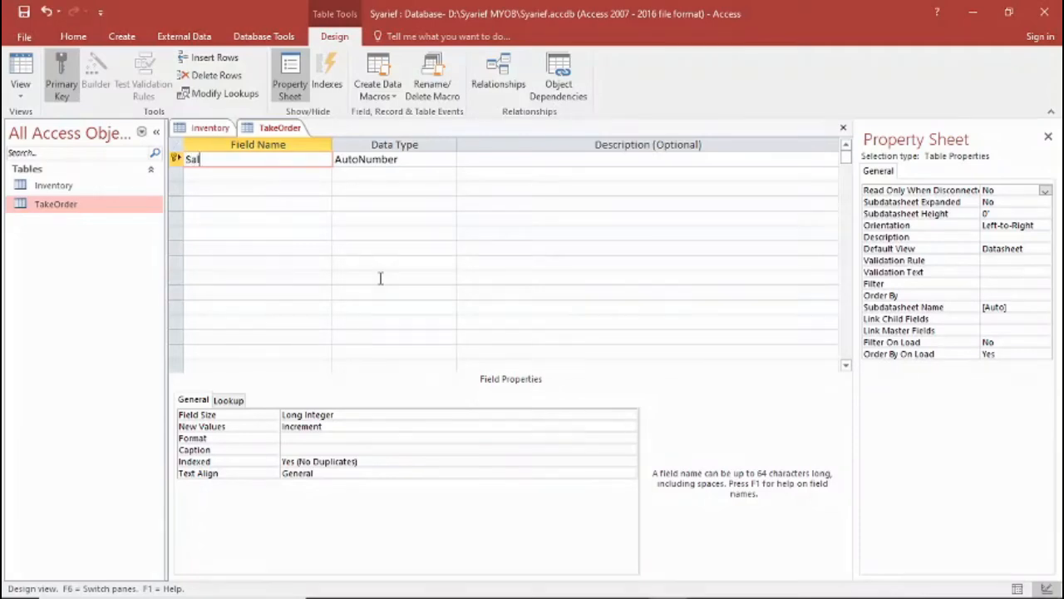
{"action": "type", "text": "Order"}
{"action": "type", "text": "ID"}
{"action": "key", "text": "Tab"}
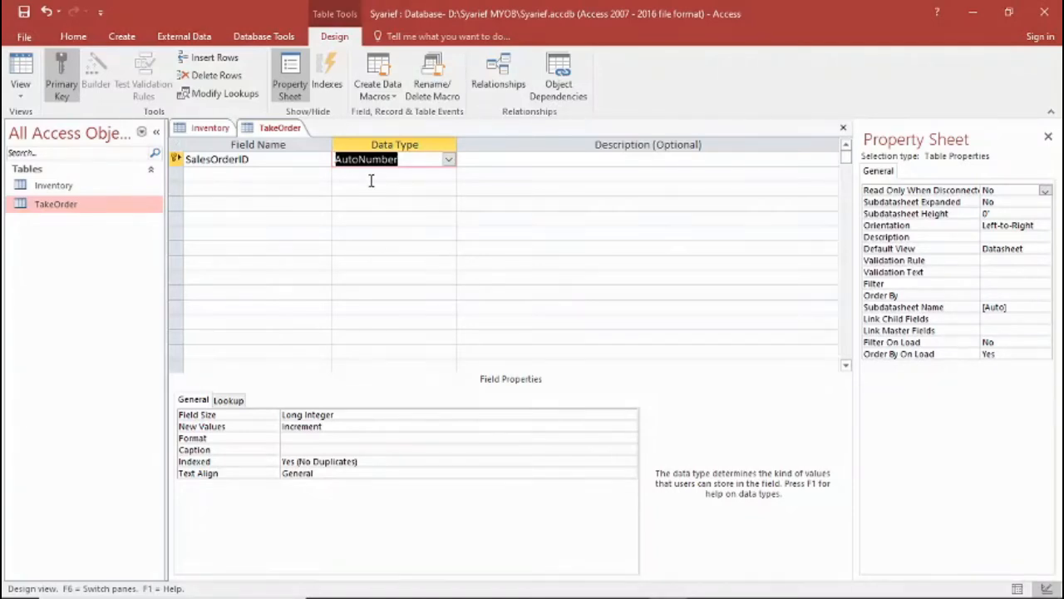
{"action": "left_click", "coordinate": [448, 162]}
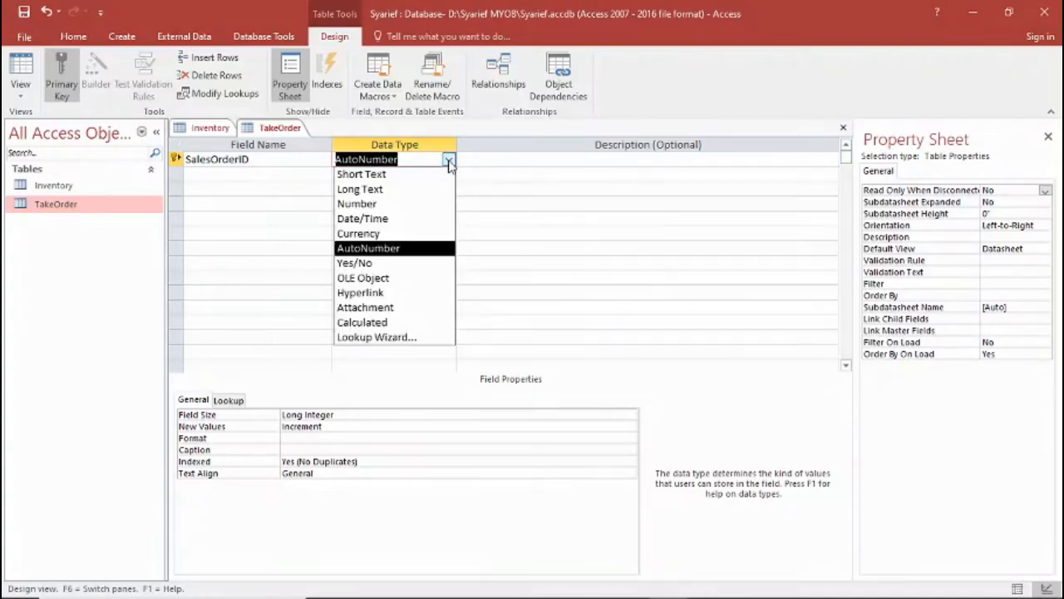
{"action": "left_click", "coordinate": [397, 203]}
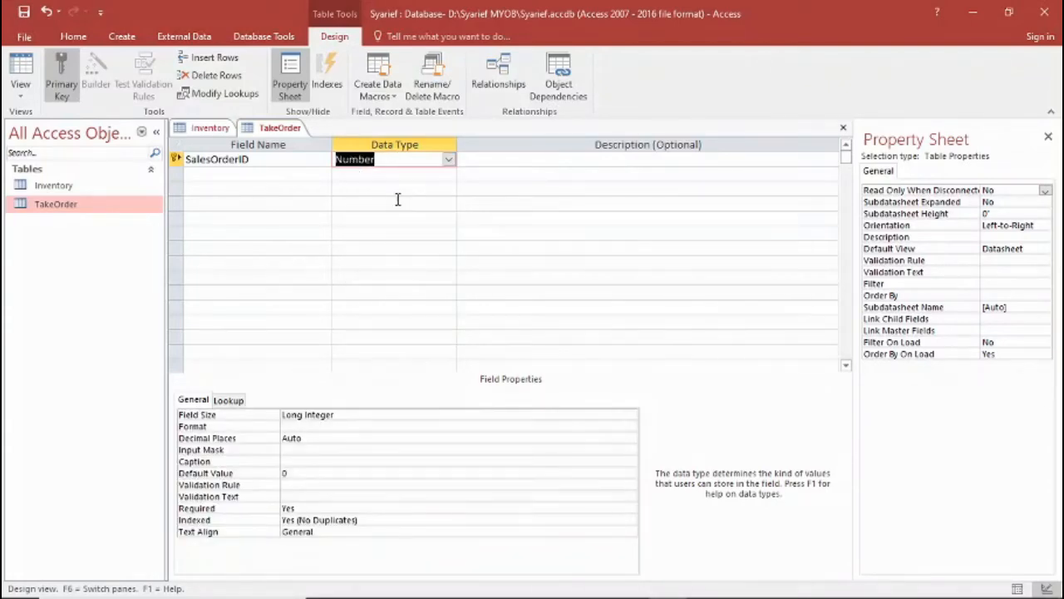
Describe the SalesOrderID field as "Kode order berupa angka".
{"action": "left_click", "coordinate": [504, 163]}
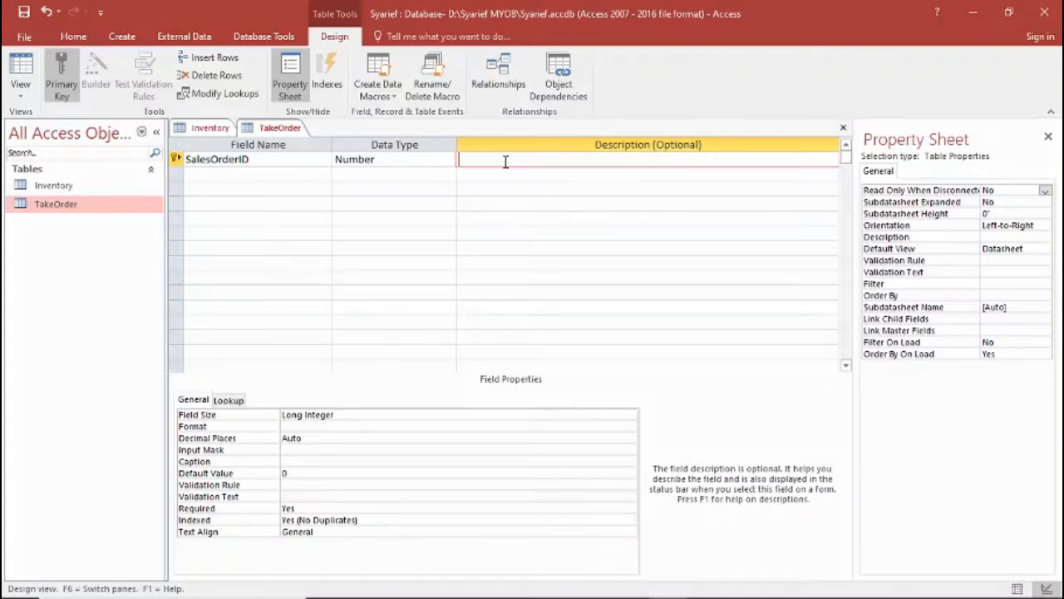
{"action": "type", "text": "Kode order berupa angka"}
{"action": "key", "text": "Return"}
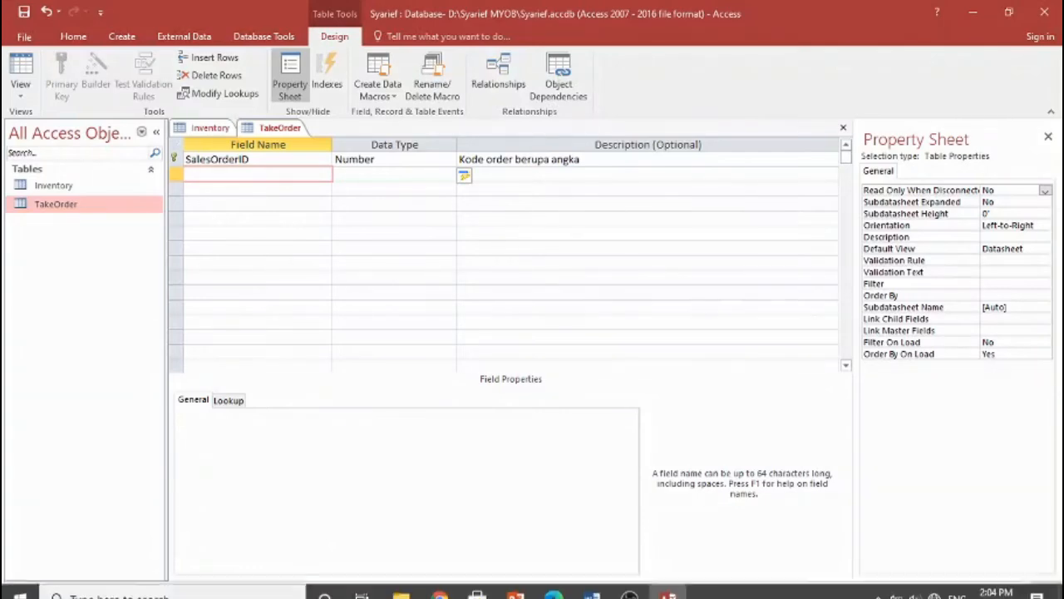
Add a Customer field with data type Short Text to TakeOrder, checking the foreign keys in the Word data dictionary.
{"action": "left_click", "coordinate": [594, 583]}
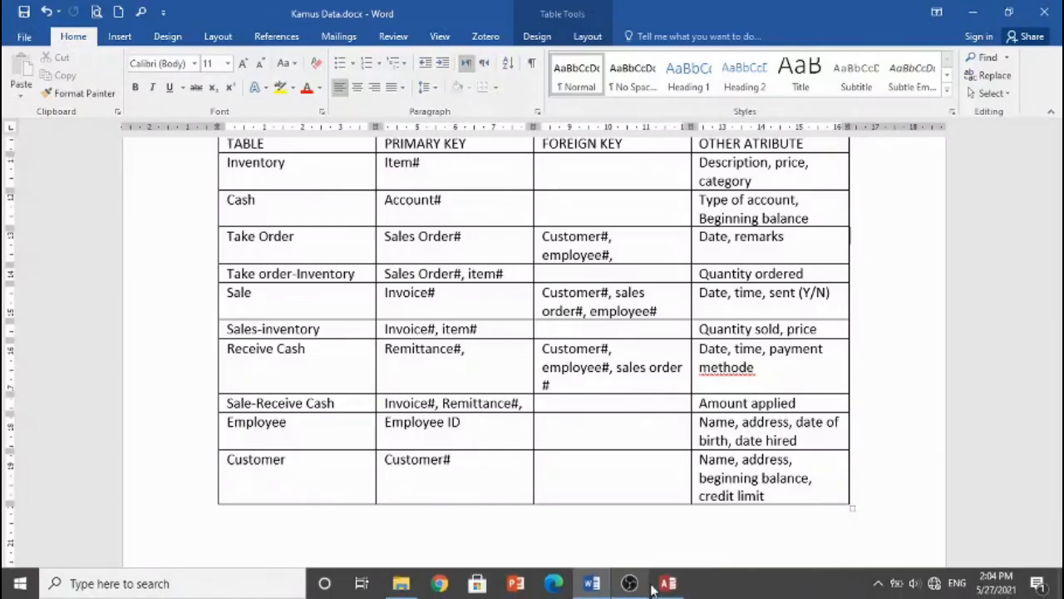
{"action": "left_click", "coordinate": [667, 583]}
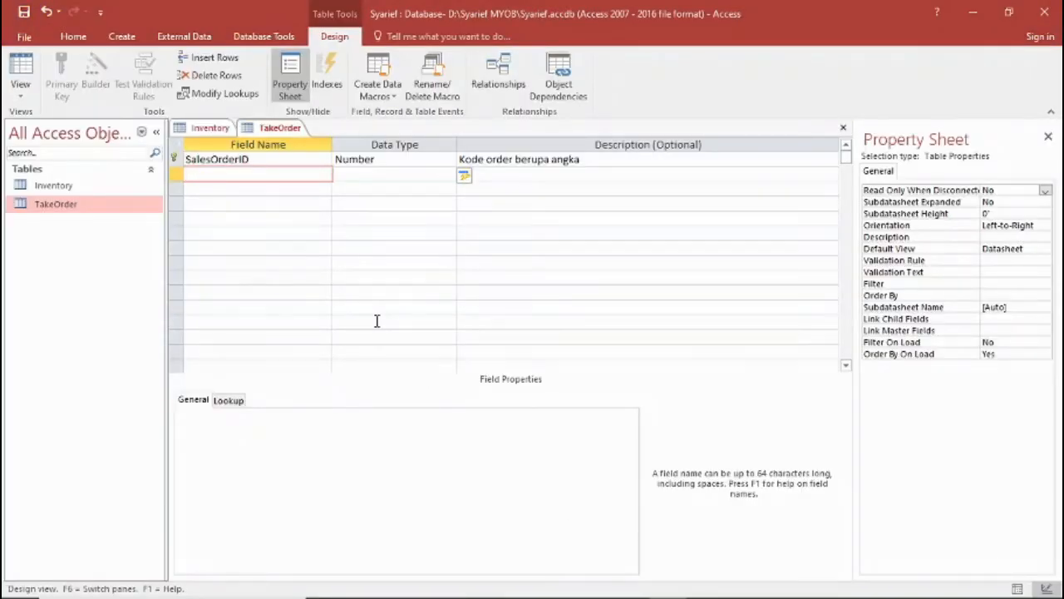
{"action": "type", "text": "Customer"}
{"action": "key", "text": "Tab"}
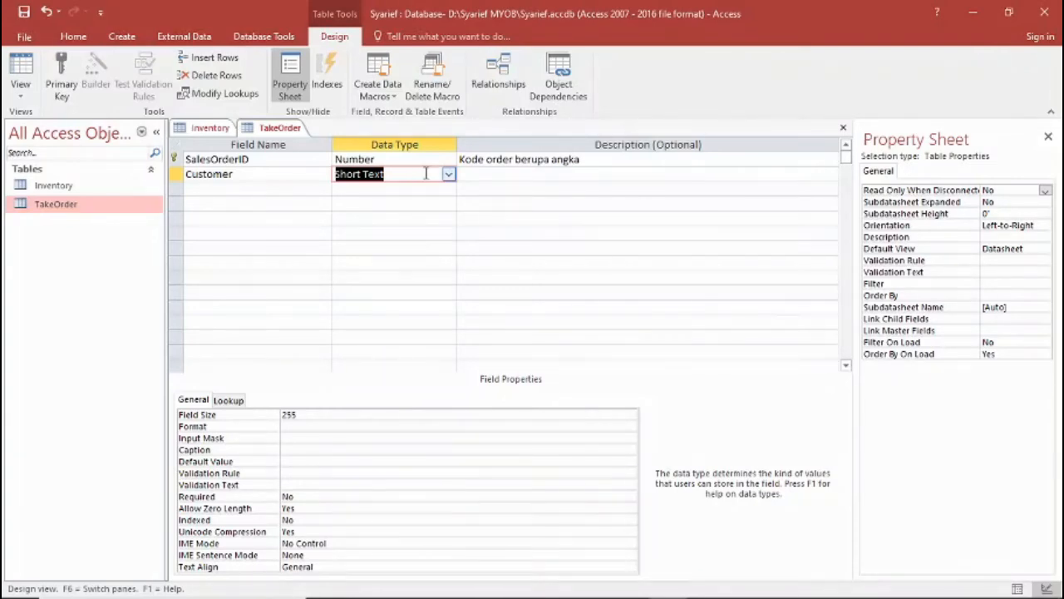
{"action": "left_click", "coordinate": [478, 174]}
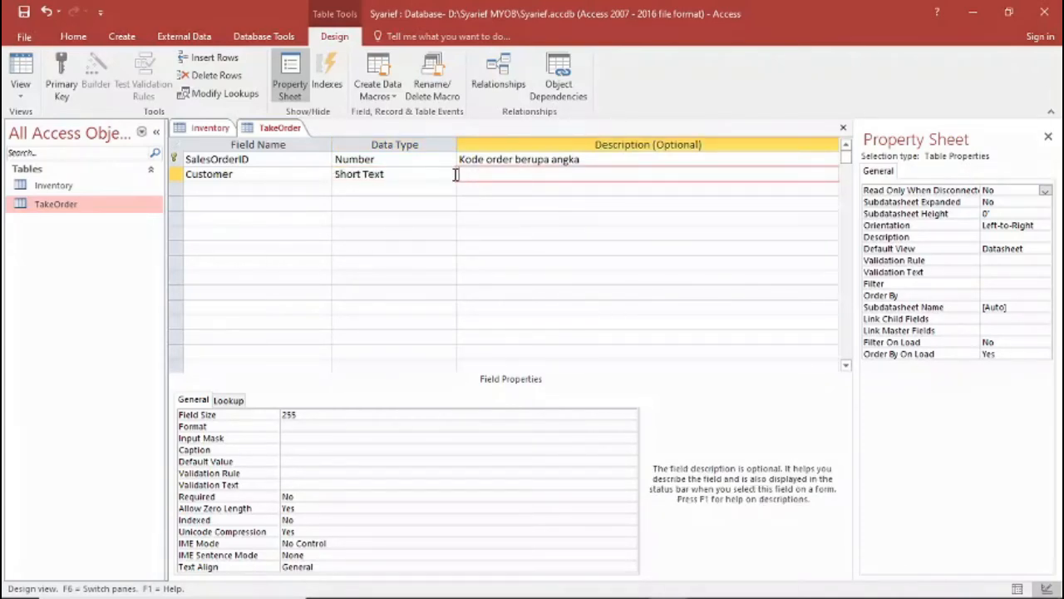
{"action": "left_click", "coordinate": [449, 174]}
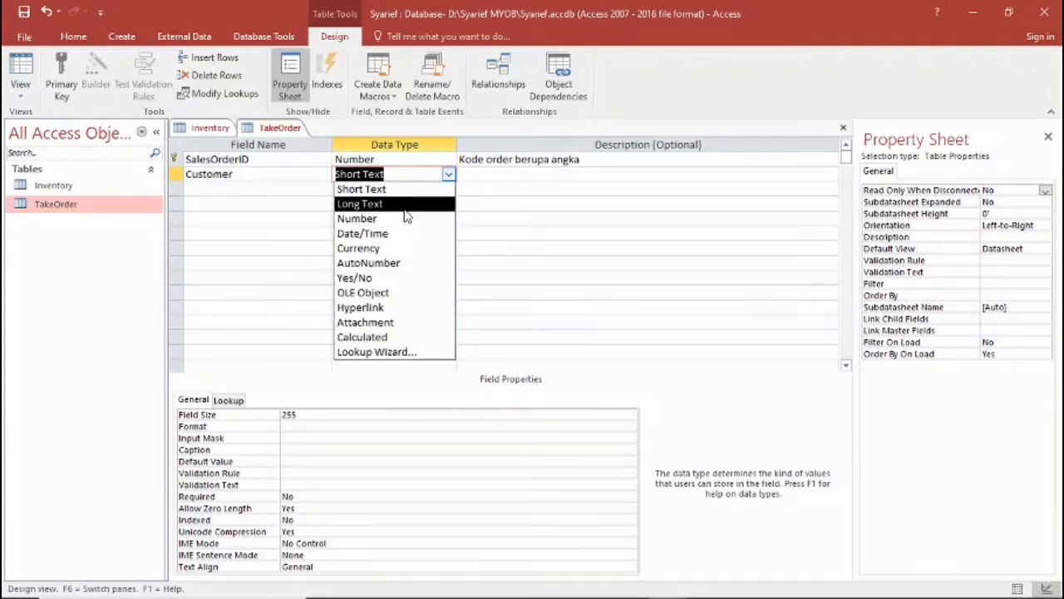
Describe the Customer field as "Kode/ID pelanggan berupa teks dan angka, FK dari tabel Customer".
{"action": "left_click", "coordinate": [484, 173]}
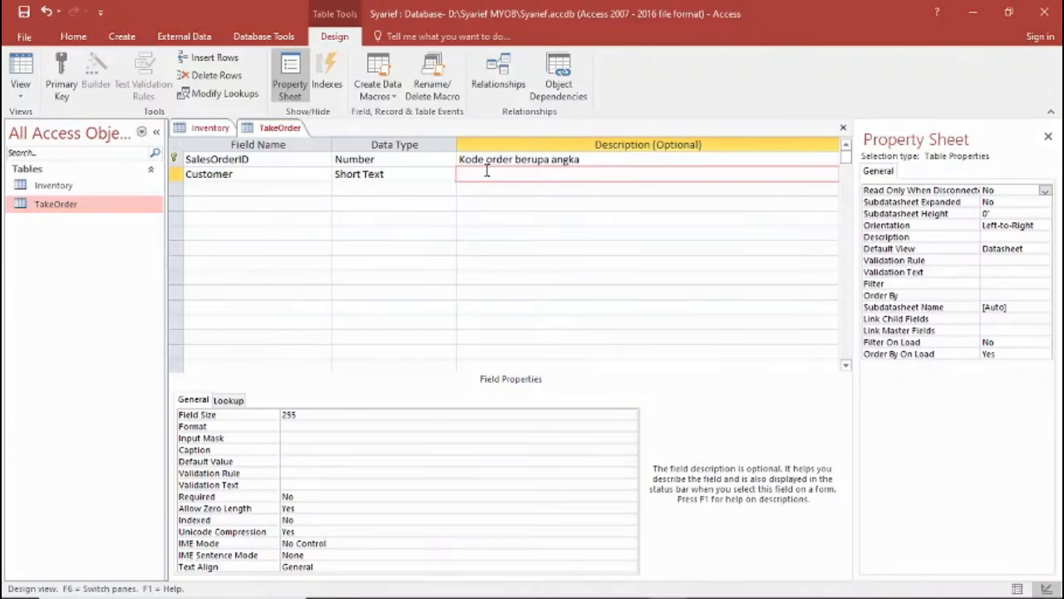
{"action": "type", "text": "Kode/ ID pelanggan berupa tek"}
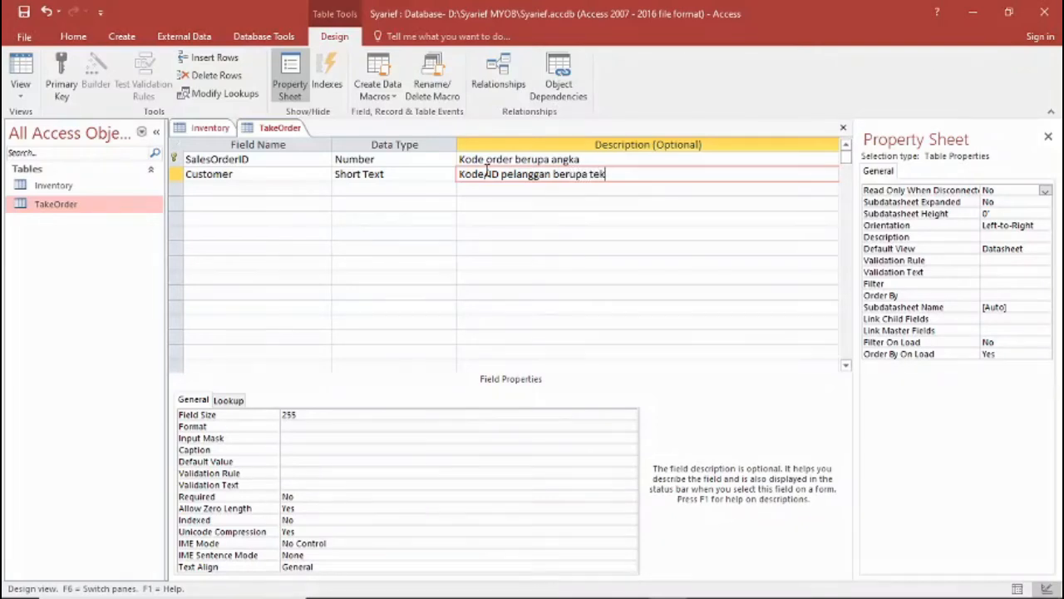
{"action": "type", "text": "s dan angka"}
{"action": "type", "text": ", FK dari"}
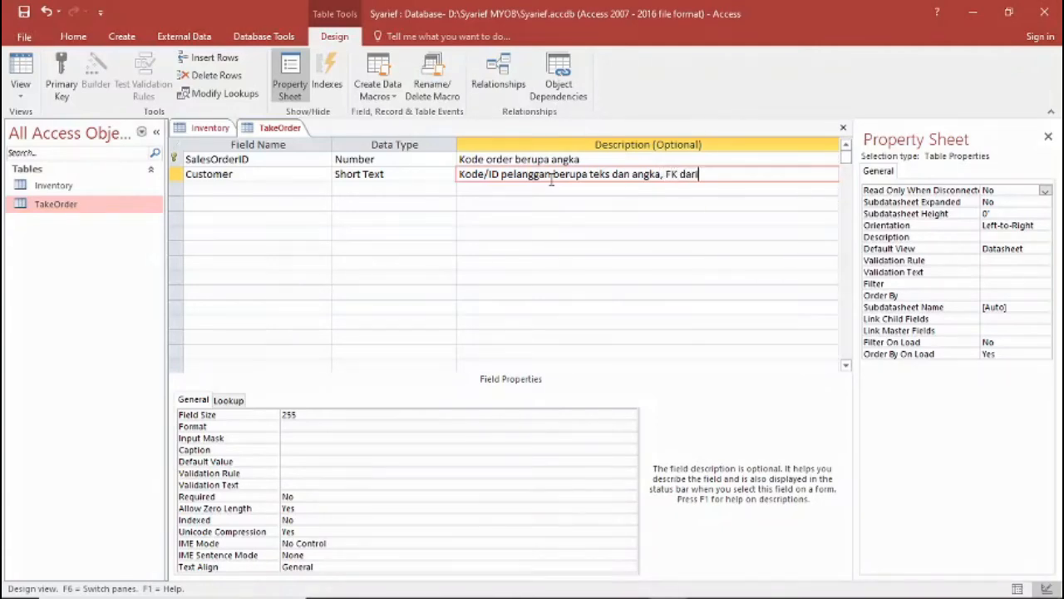
{"action": "type", "text": " tabel Customer"}
{"action": "key", "text": "Return"}
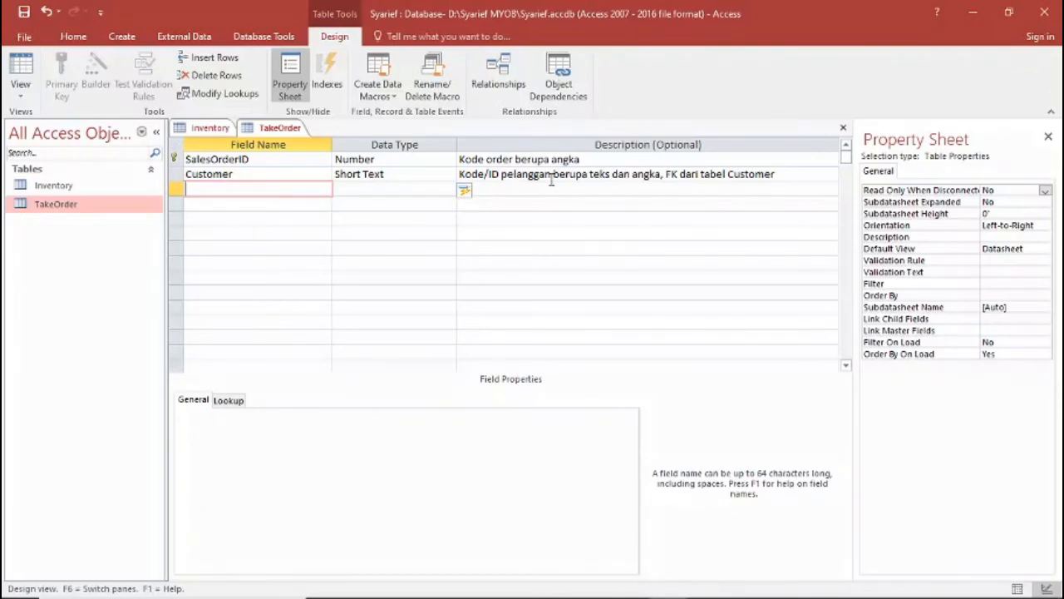
Add an ItemNumber field with data type Short Text to TakeOrder, comparing it with the same field in the Inventory table.
{"action": "type", "text": "ItemNumber"}
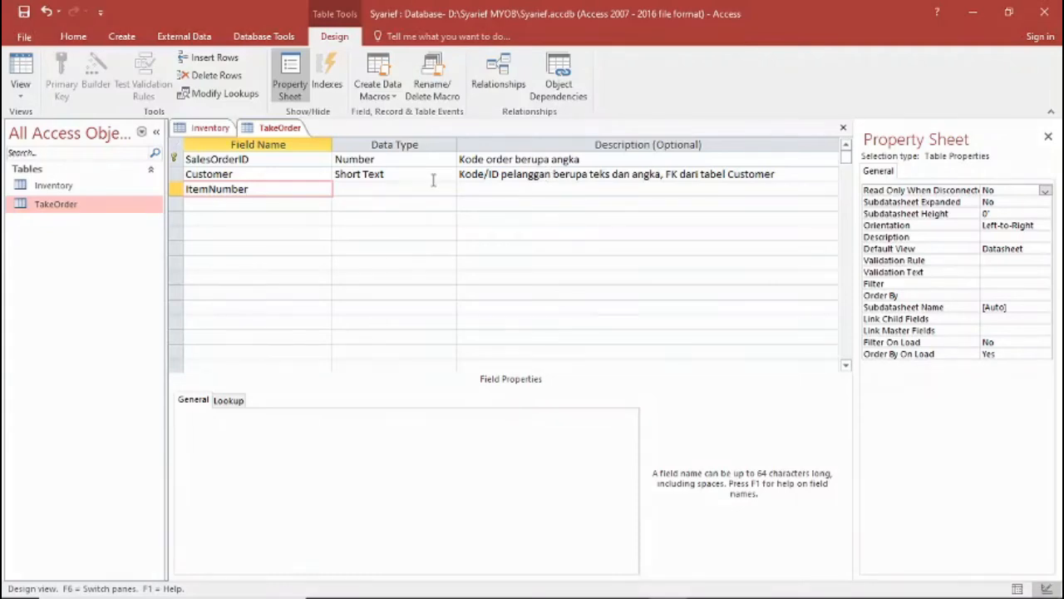
{"action": "left_click", "coordinate": [389, 188]}
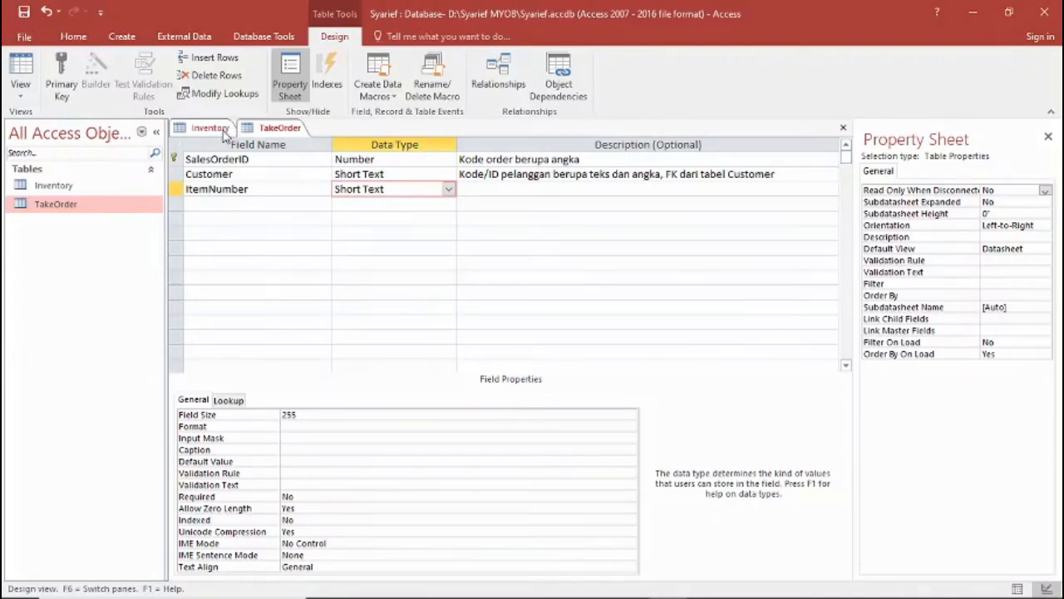
{"action": "left_click", "coordinate": [211, 128]}
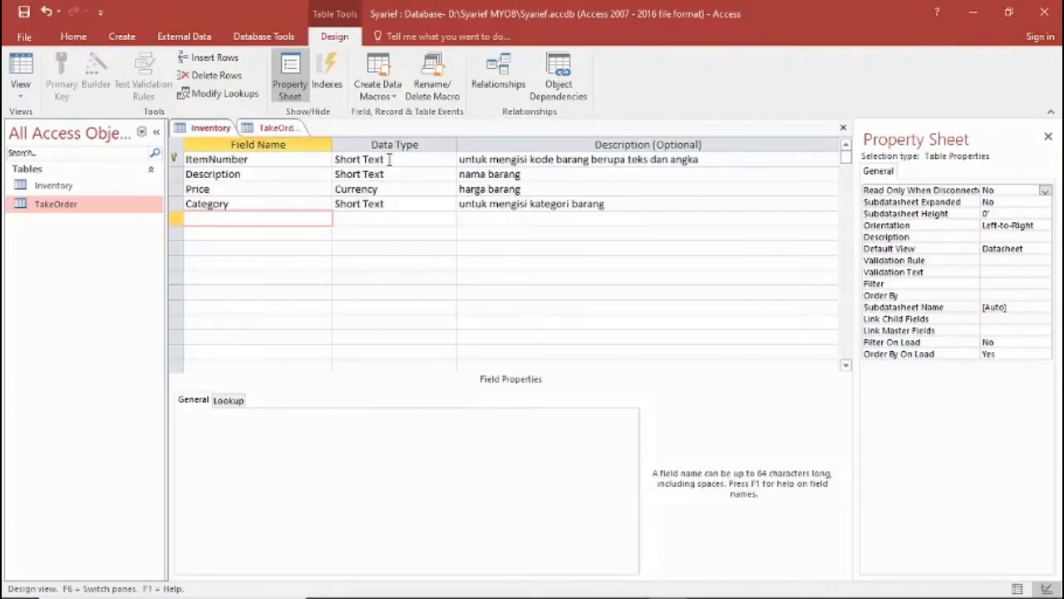
{"action": "left_click", "coordinate": [282, 128]}
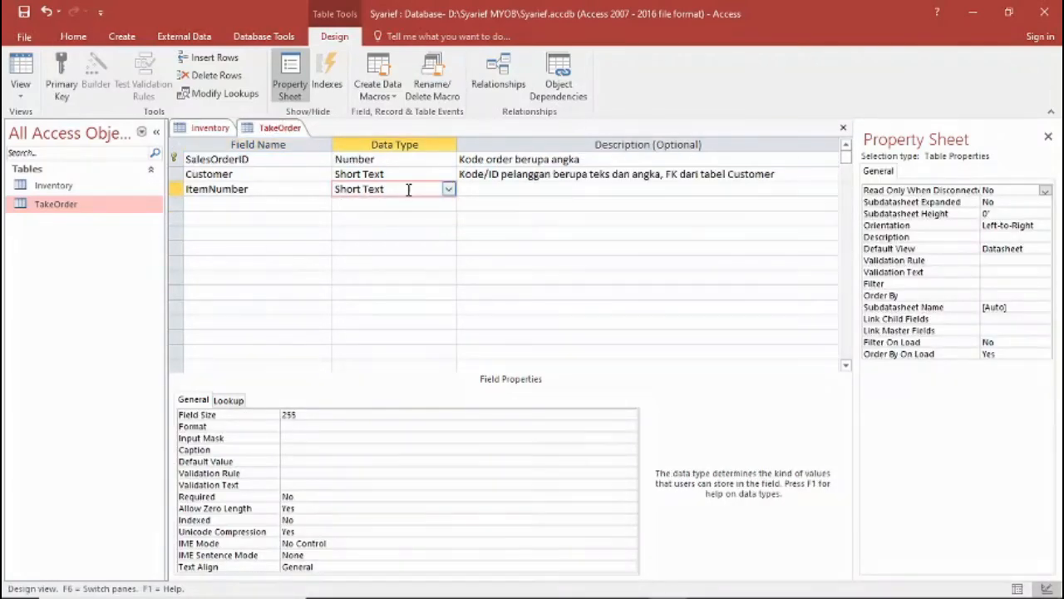
Describe the ItemNumber field as "FK dari tabel Inventory".
{"action": "left_click", "coordinate": [480, 191]}
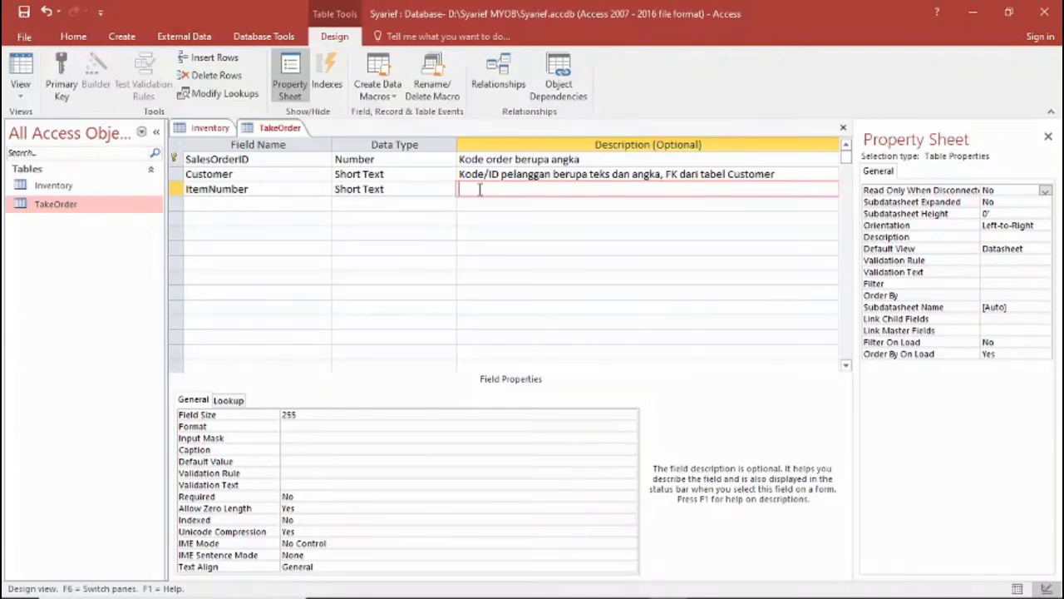
{"action": "type", "text": "FK dari tabel Inventory"}
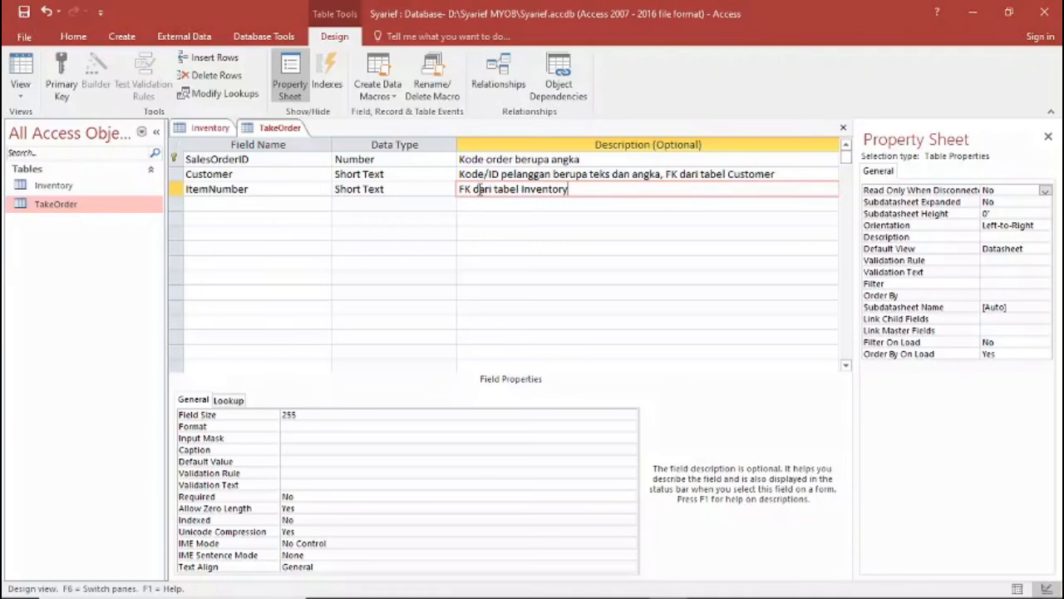
{"action": "key", "text": "Return"}
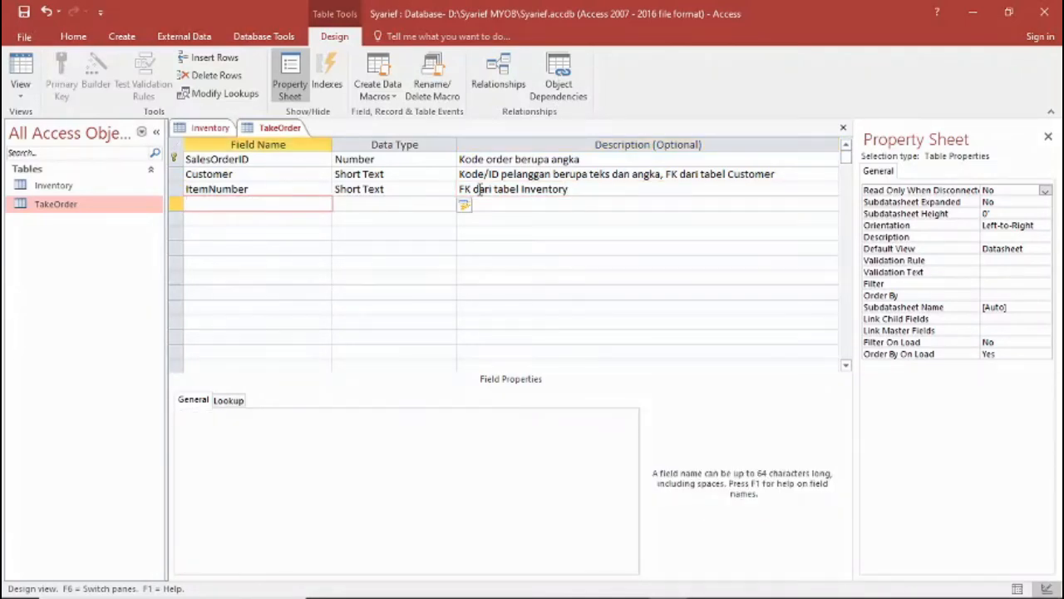
Add a Date field with data type Date/Time and the Short Date format, accepting the reserved name.
{"action": "type", "text": "Date"}
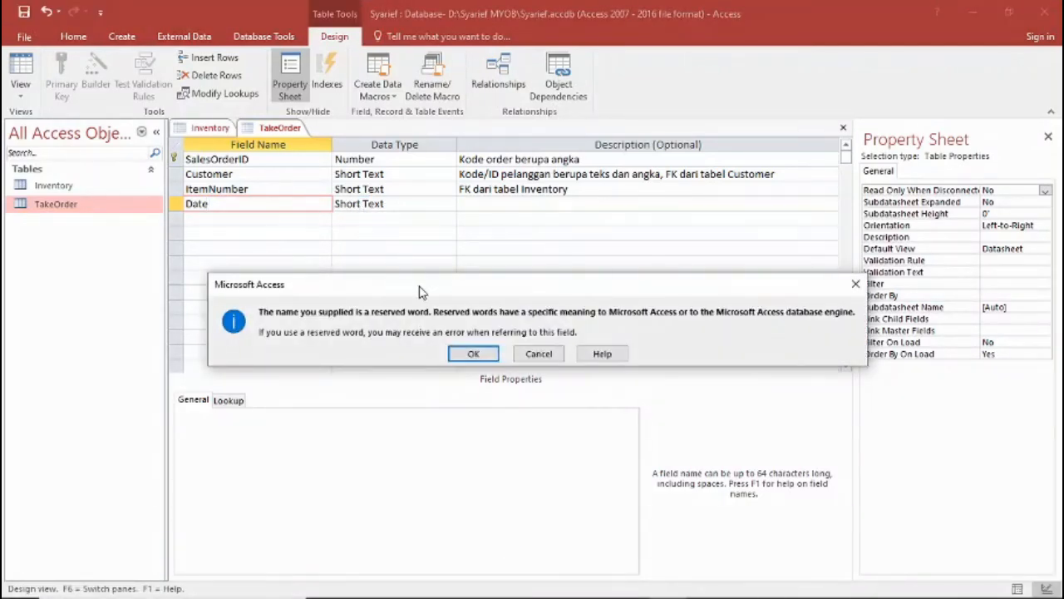
{"action": "left_click", "coordinate": [470, 353]}
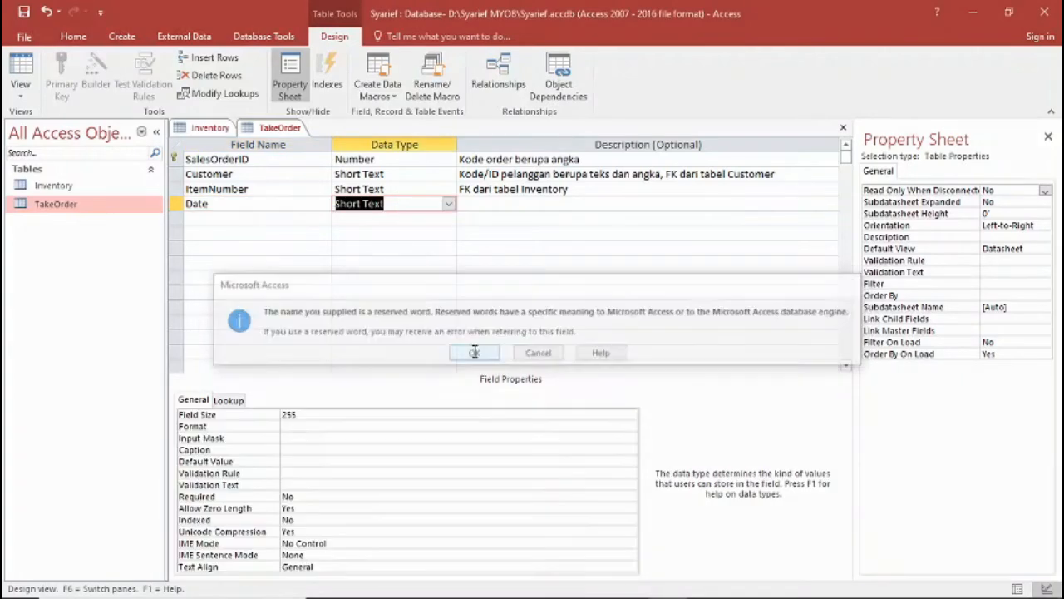
{"action": "left_click", "coordinate": [449, 205]}
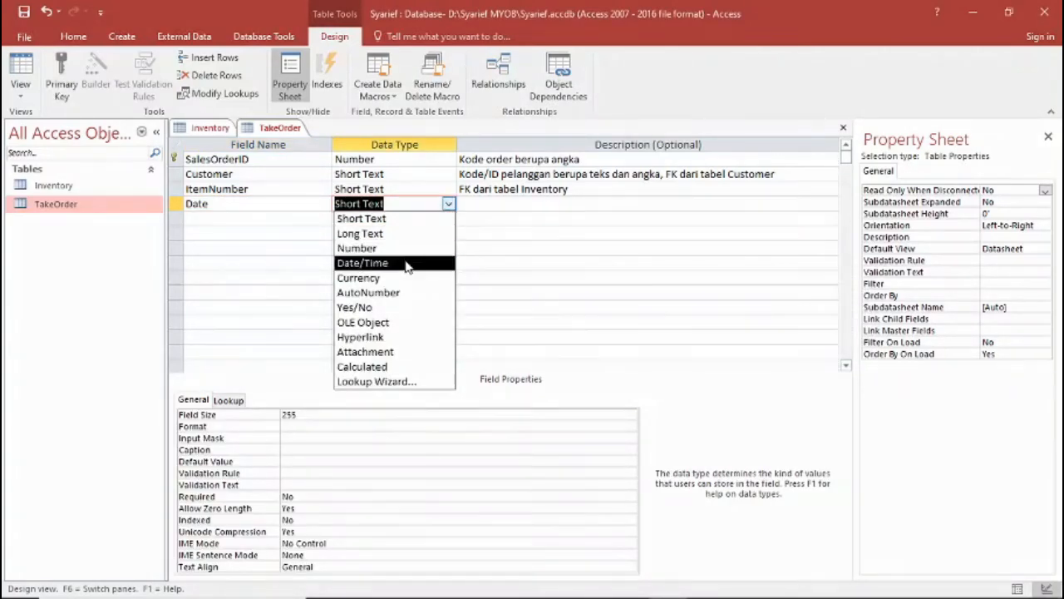
{"action": "left_click", "coordinate": [363, 263]}
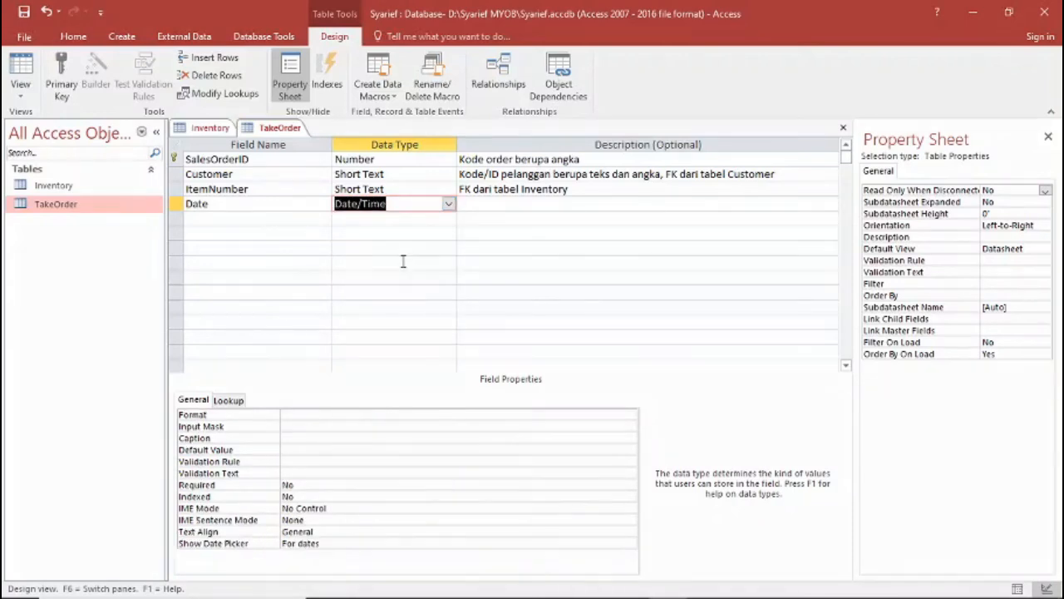
{"action": "left_click", "coordinate": [348, 414]}
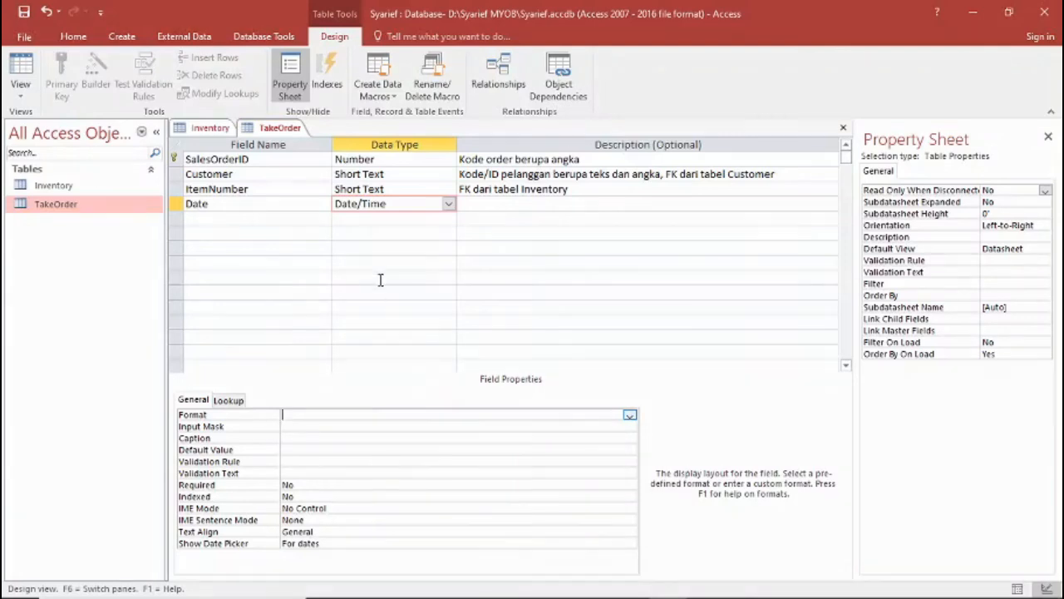
{"action": "left_click", "coordinate": [629, 415]}
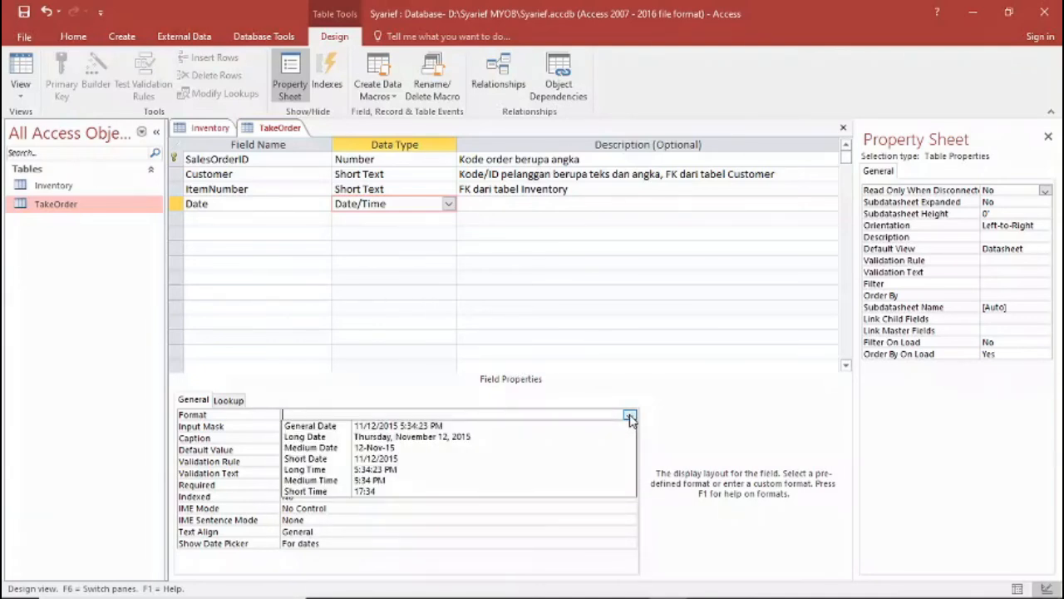
{"action": "left_click", "coordinate": [426, 462]}
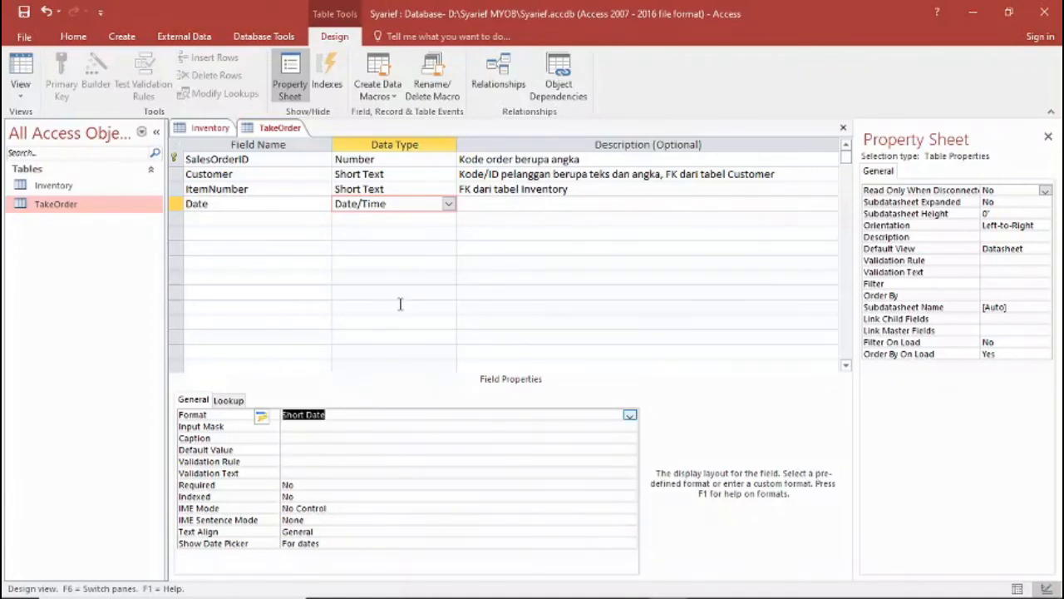
Add a Remarks field with data type Short Text and describe the Date field as "tanggal order".
{"action": "left_click", "coordinate": [211, 219]}
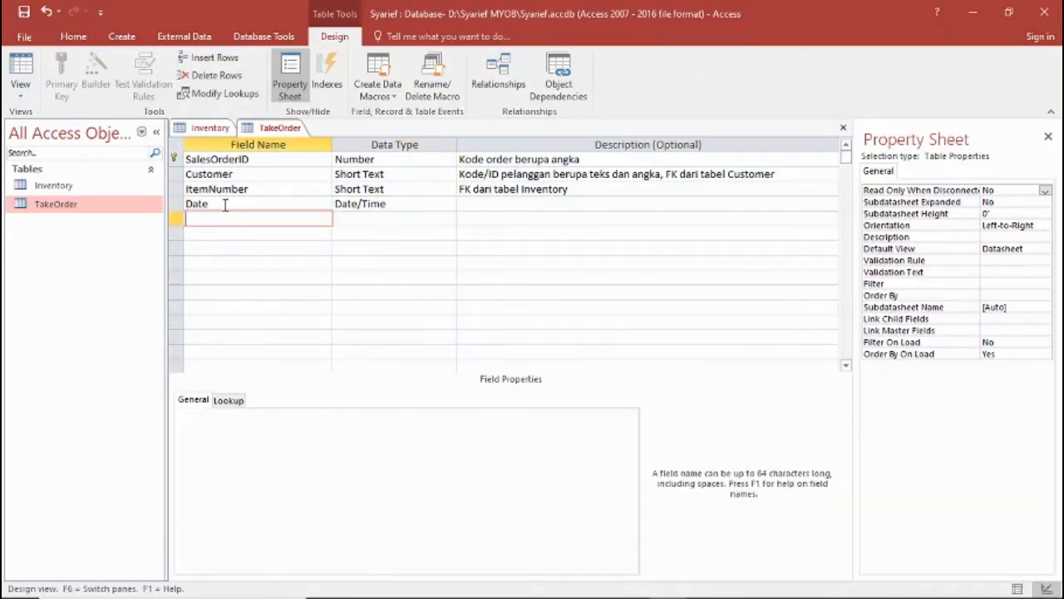
{"action": "type", "text": "Remarks"}
{"action": "left_click", "coordinate": [501, 202]}
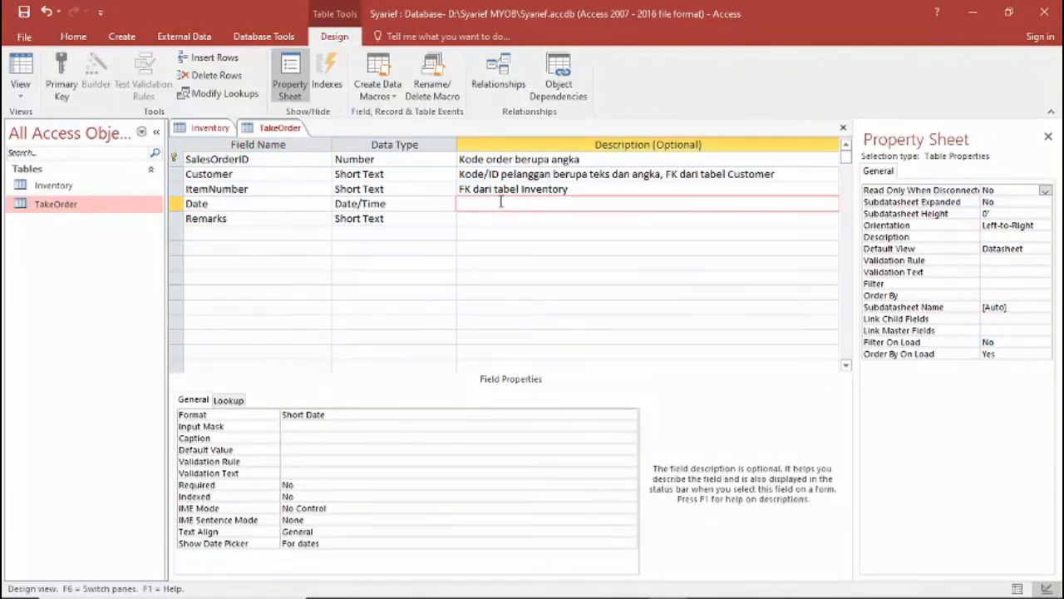
{"action": "type", "text": "tanggal order"}
Describe the Remarks field as "keterangan order".
{"action": "left_click", "coordinate": [500, 219]}
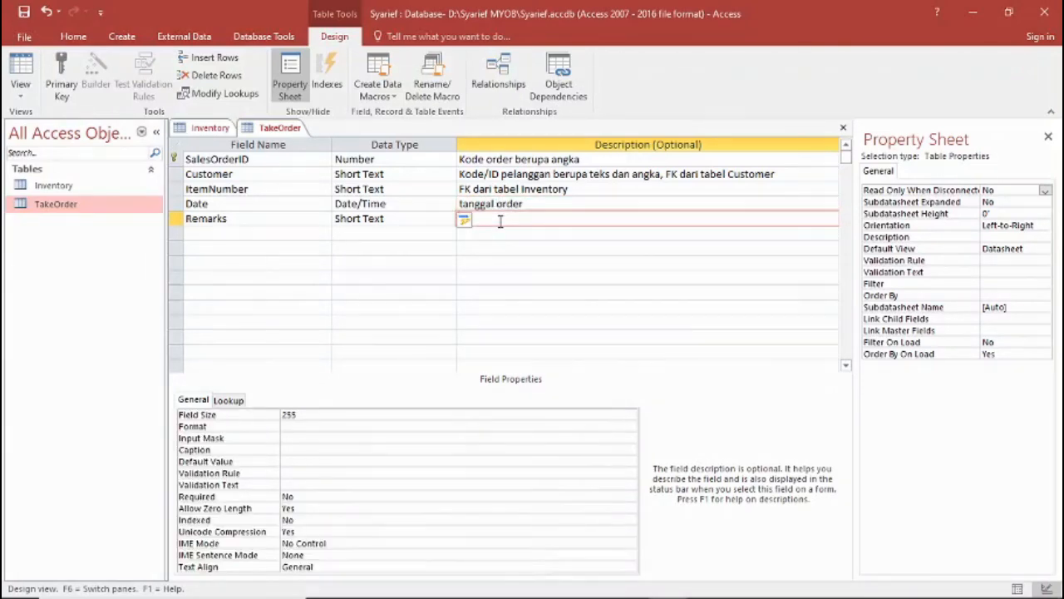
{"action": "type", "text": "keterangan order"}
{"action": "left_click", "coordinate": [261, 235]}
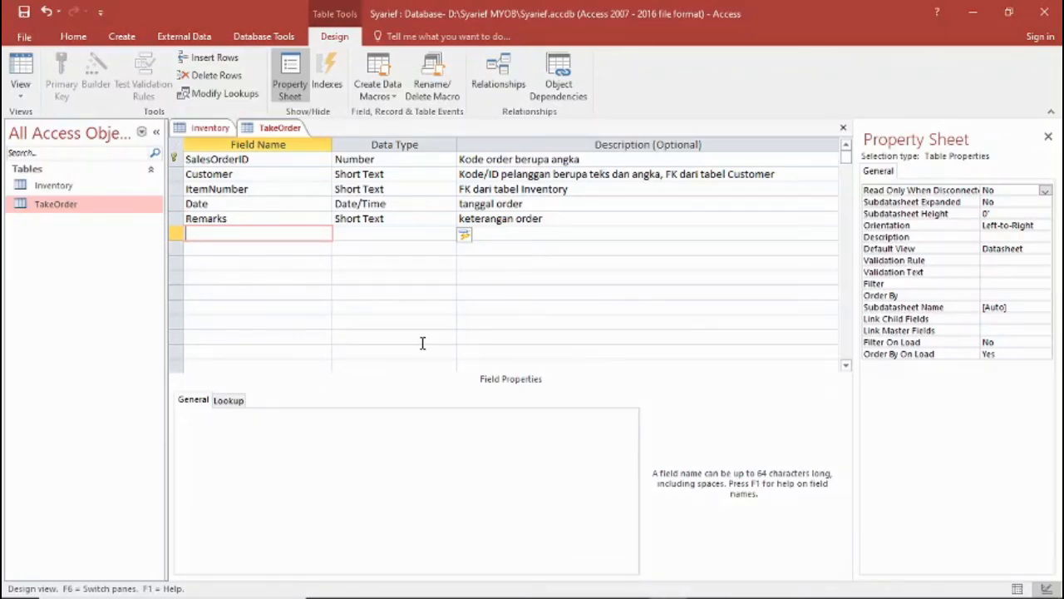
Compare the TakeOrder fields with the Word data dictionary and save the table design.
{"action": "mouse_move", "coordinate": [546, 595]}
{"action": "left_click", "coordinate": [592, 582]}
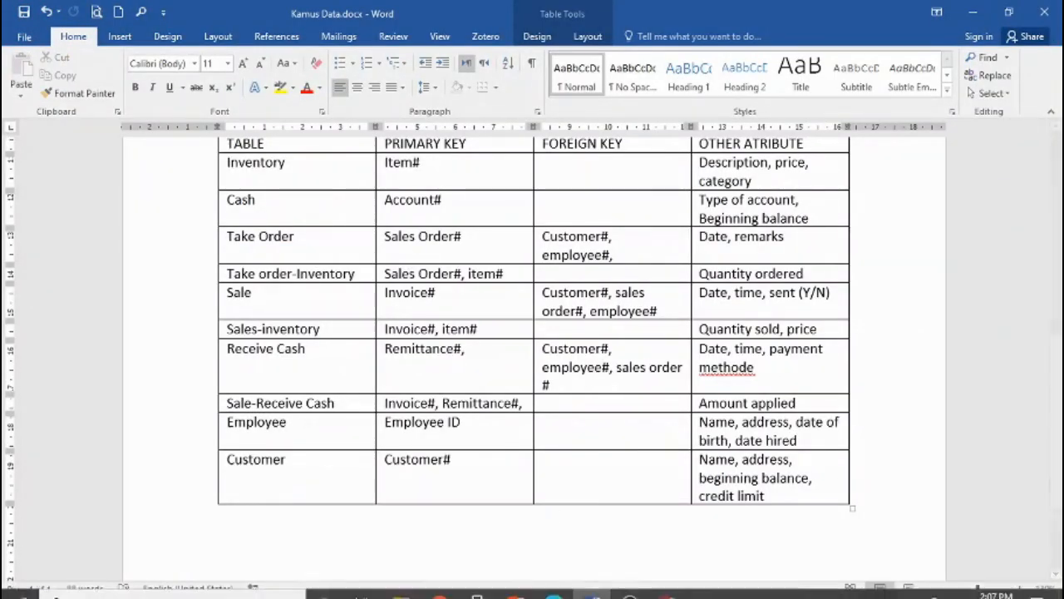
{"action": "left_click", "coordinate": [667, 583]}
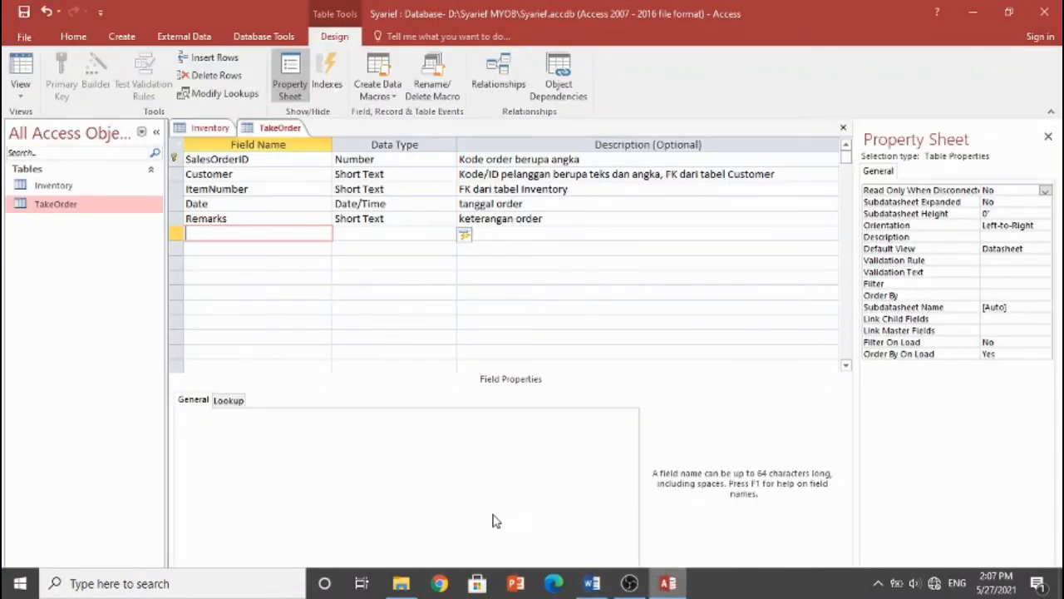
{"action": "left_click", "coordinate": [25, 14]}
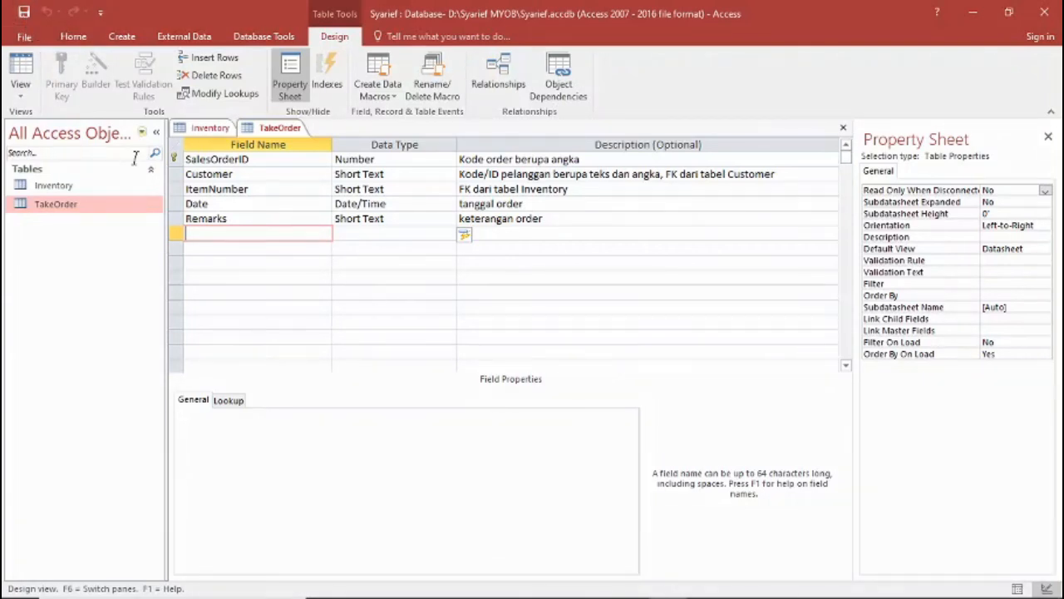